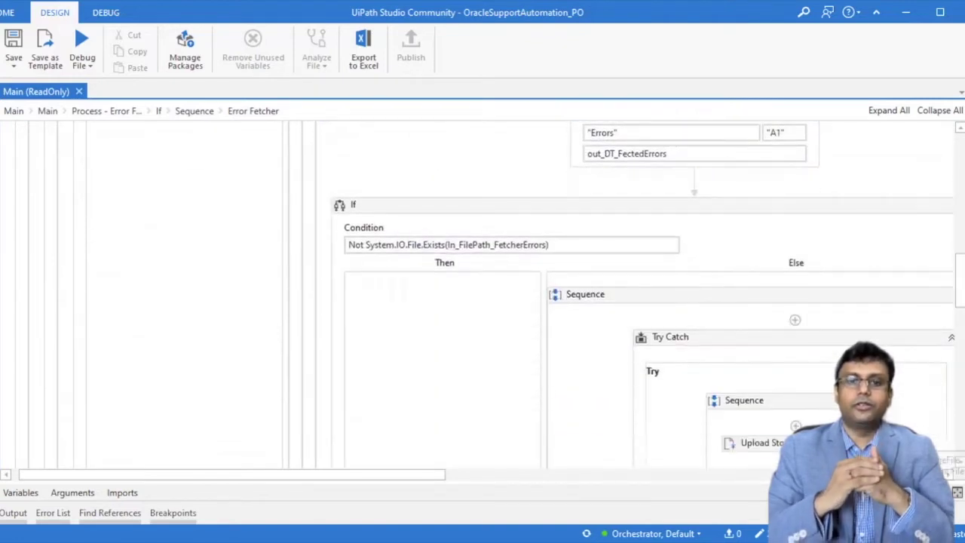
# Step: Leave the Error Fetcher sequence and open the Process - Create Form Task sequence down to its ProcessData_PO workflow
pyautogui.scroll(-3, 520, 294)
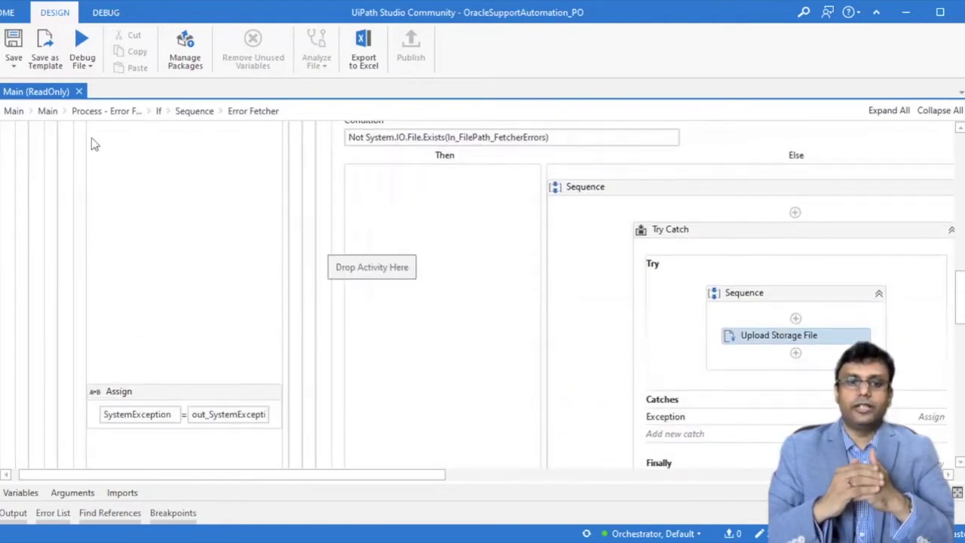
pyautogui.click(48, 111)
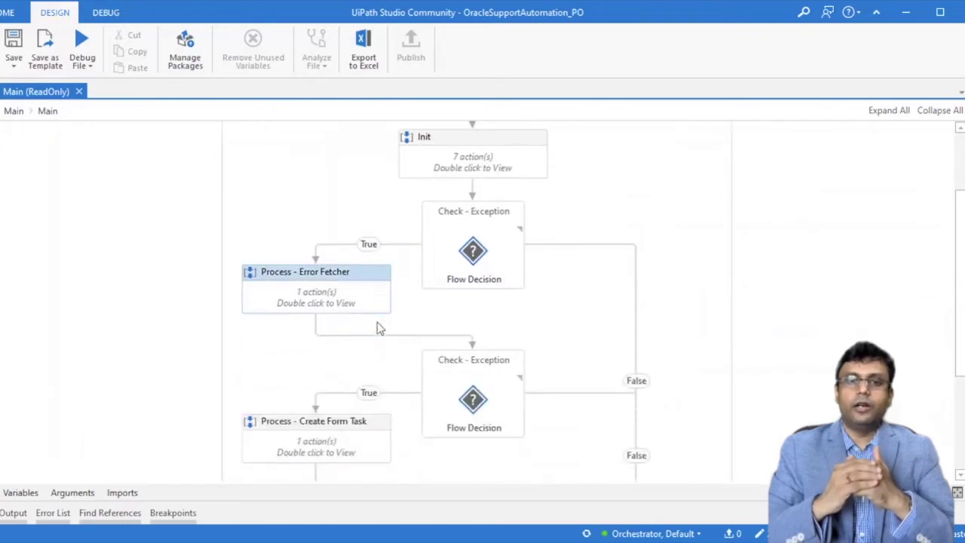
pyautogui.doubleClick(360, 437)
pyautogui.doubleClick(343, 363)
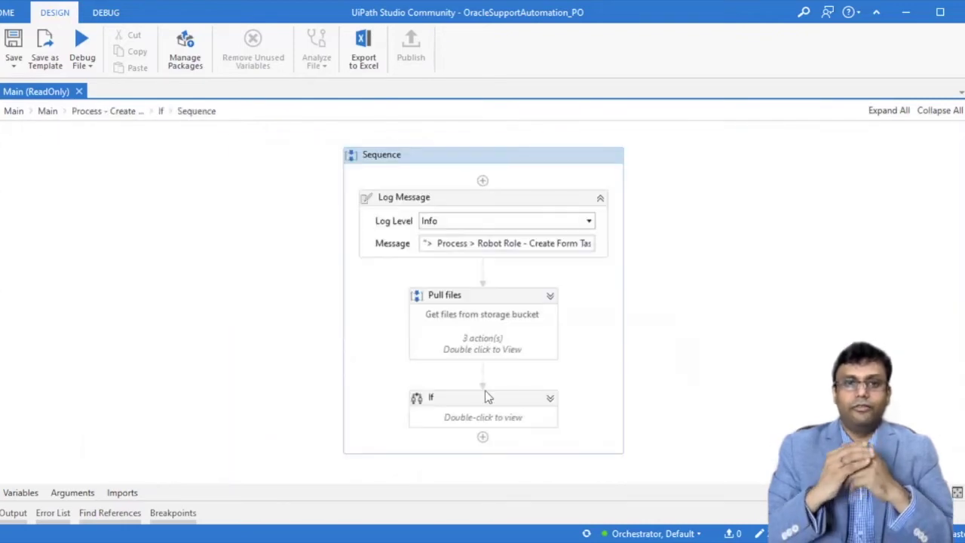
pyautogui.doubleClick(510, 416)
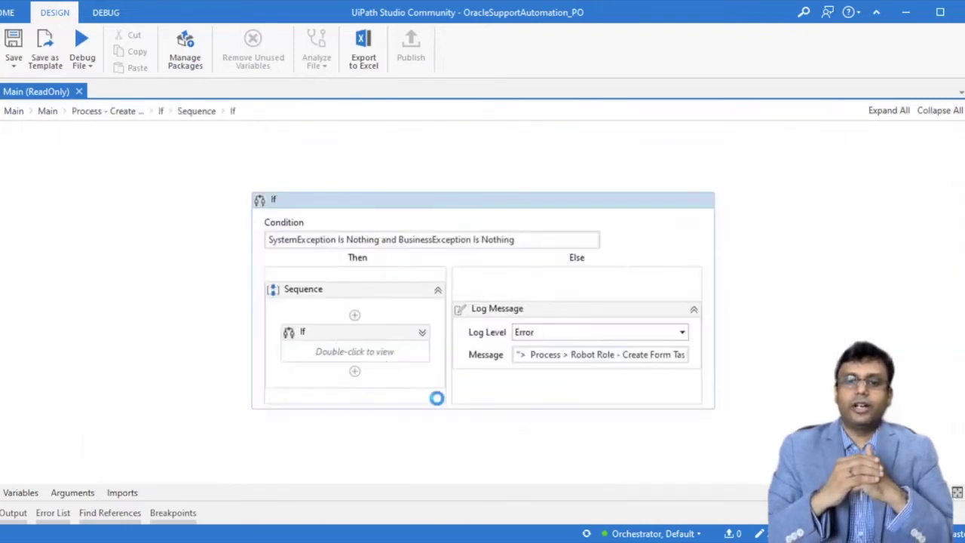
pyautogui.doubleClick(376, 344)
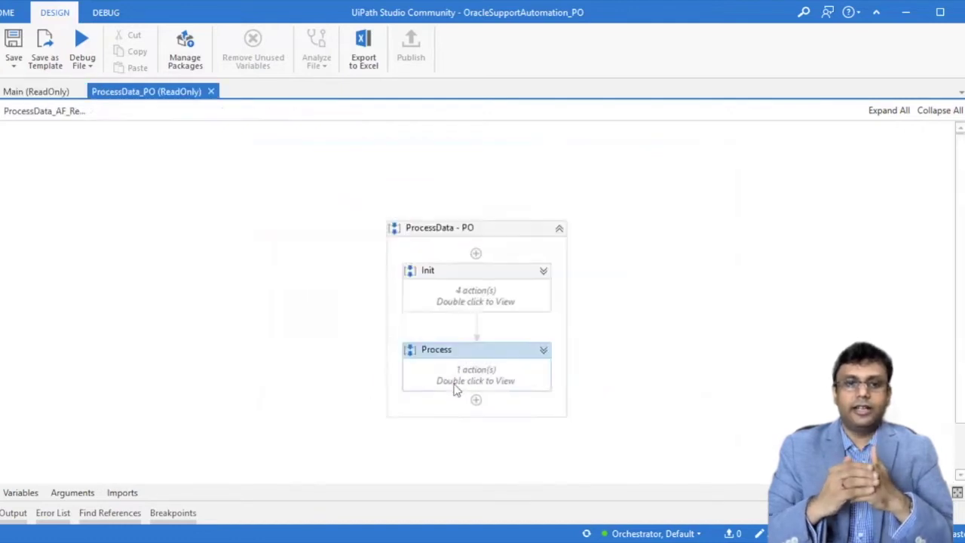
# Step: Examine the Process sequence of ProcessData_PO through its nested conditions and error-table steps, and open the invoked CreateFormTask_PO workflow
pyautogui.doubleClick(456, 387)
pyautogui.scroll(-15, 515, 398)
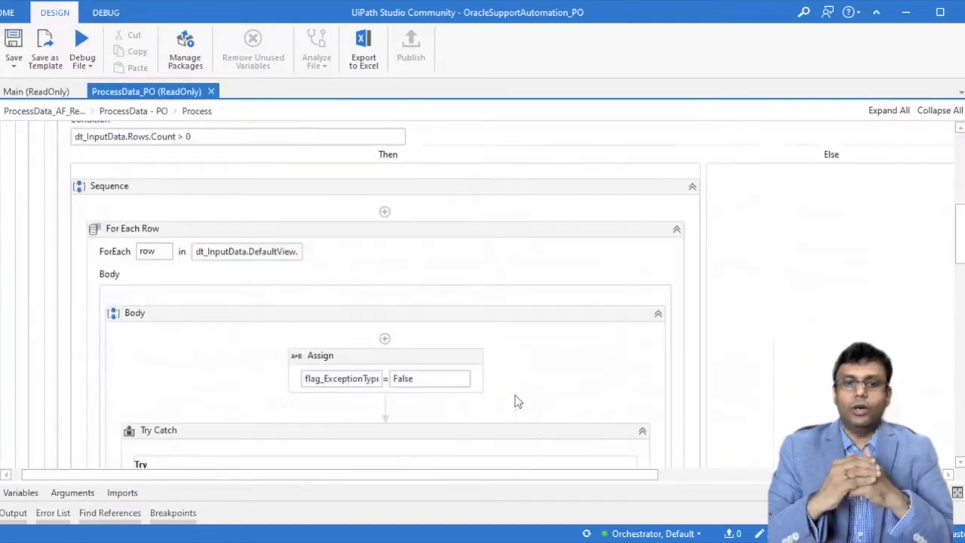
pyautogui.scroll(-3, 515, 399)
pyautogui.doubleClick(265, 317)
pyautogui.scroll(-4, 506, 351)
pyautogui.scroll(-3, 507, 352)
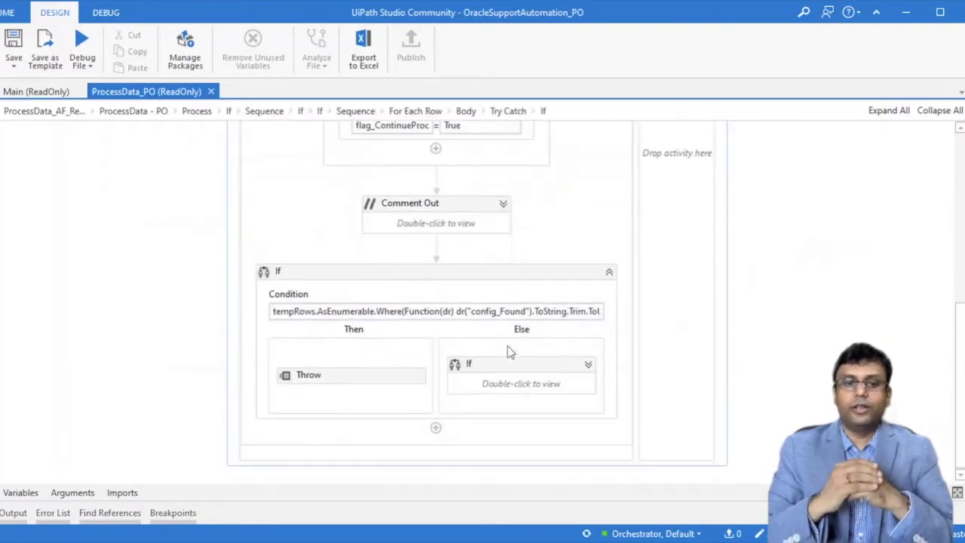
pyautogui.doubleClick(529, 387)
pyautogui.doubleClick(301, 355)
pyautogui.scroll(-3, 513, 395)
pyautogui.scroll(-6, 512, 389)
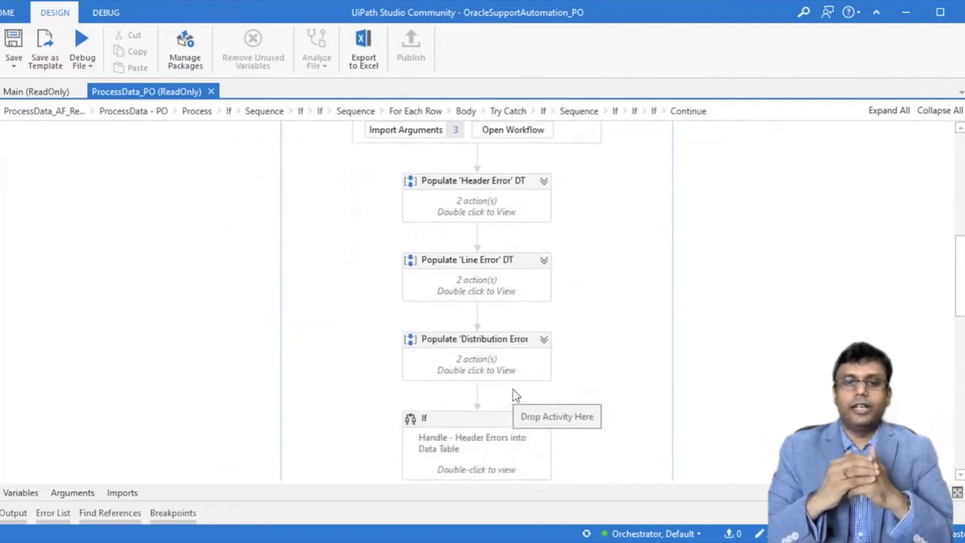
pyautogui.scroll(-3, 512, 389)
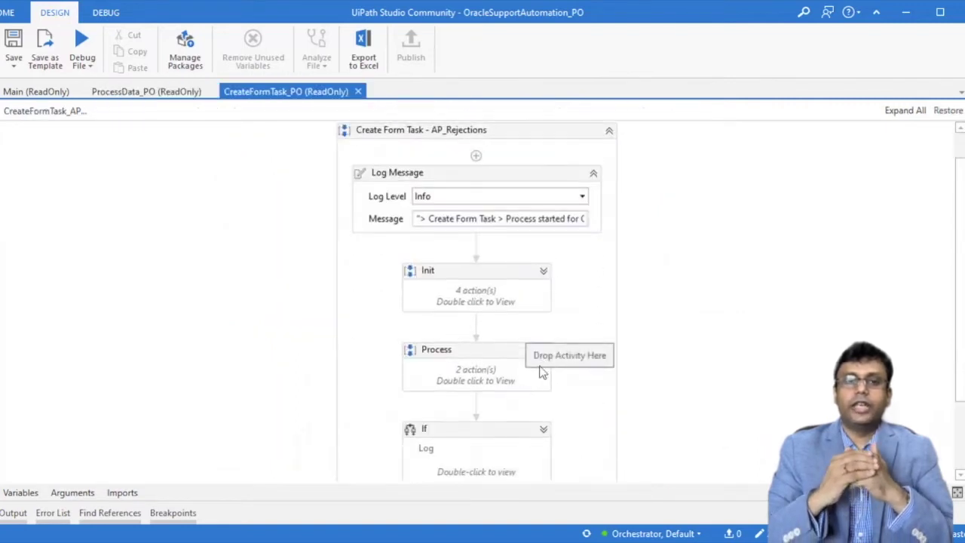
# Step: Examine the Create Form Task activity nested in the Process sequence of CreateFormTask_PO
pyautogui.doubleClick(507, 383)
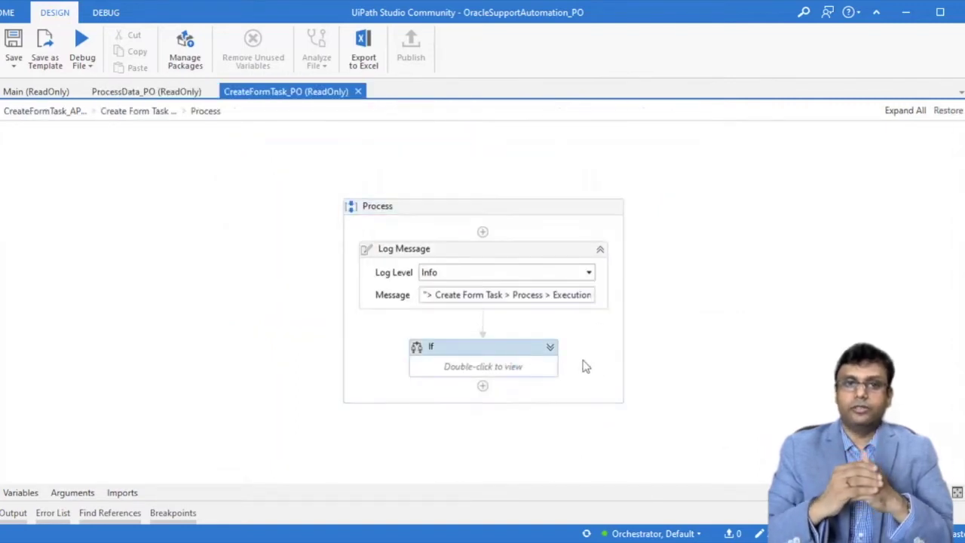
pyautogui.doubleClick(442, 369)
pyautogui.doubleClick(398, 343)
pyautogui.scroll(-5, 602, 341)
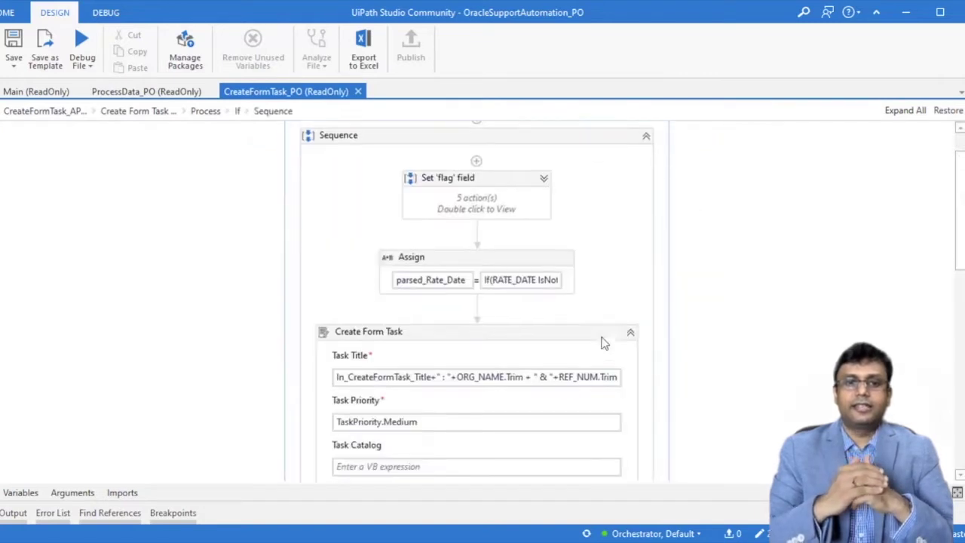
pyautogui.scroll(-2, 603, 342)
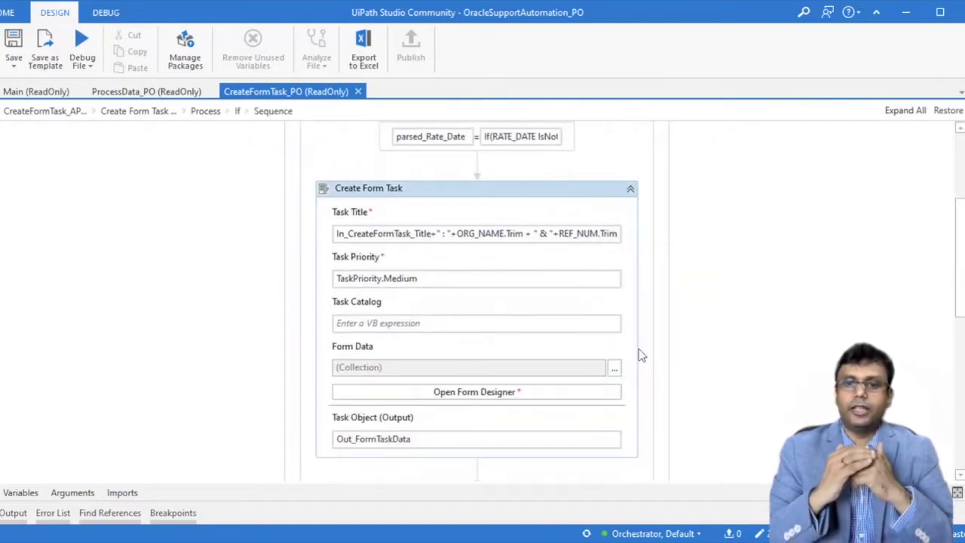
# Step: Close the CreateFormTask_PO and ProcessData_PO workflows and return to the Main flowchart
pyautogui.click(358, 91)
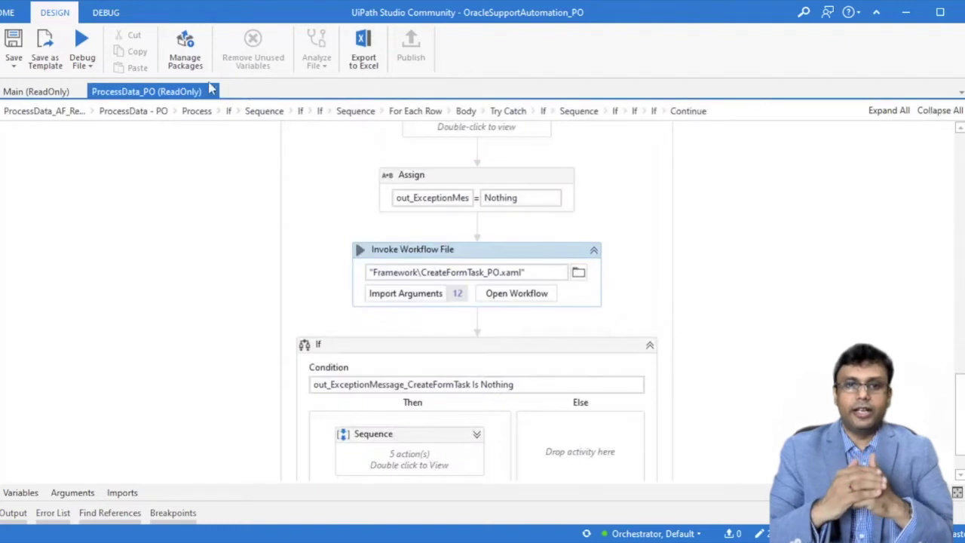
pyautogui.click(211, 91)
pyautogui.click(43, 114)
pyautogui.scroll(-10, 520, 301)
pyautogui.scroll(-1, 533, 307)
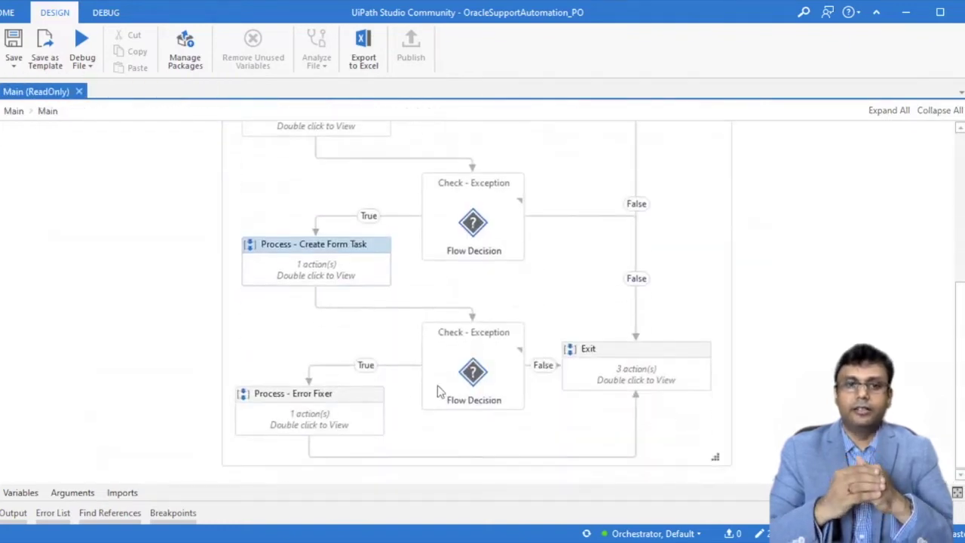
# Step: Open the Process - Error Fixer sequence and examine its queue-item retrieval and conditions
pyautogui.doubleClick(353, 424)
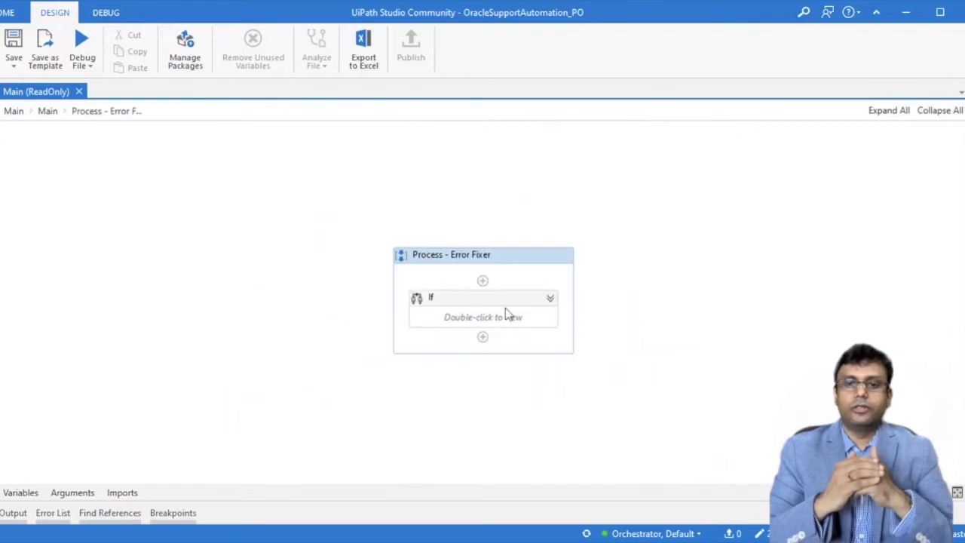
pyautogui.doubleClick(504, 312)
pyautogui.scroll(-15, 427, 356)
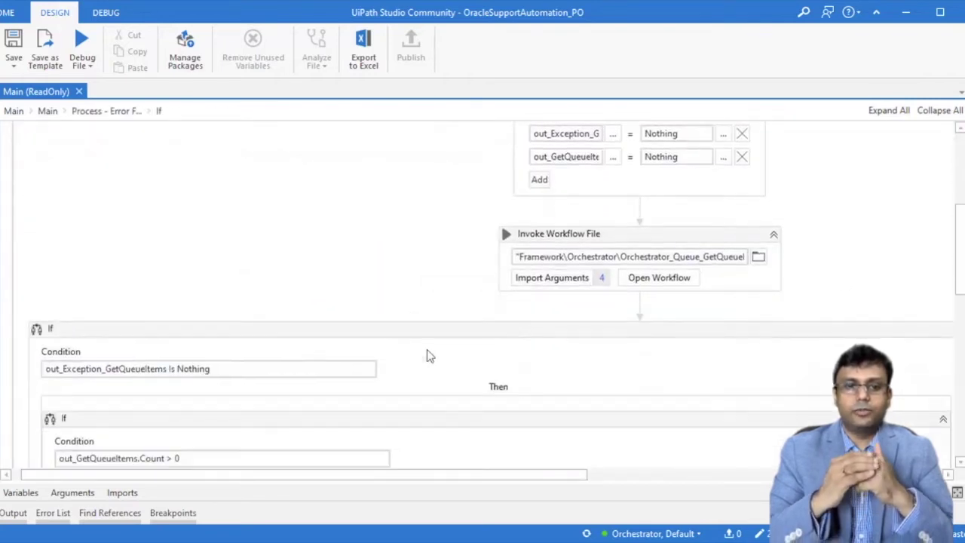
pyautogui.scroll(-6, 426, 354)
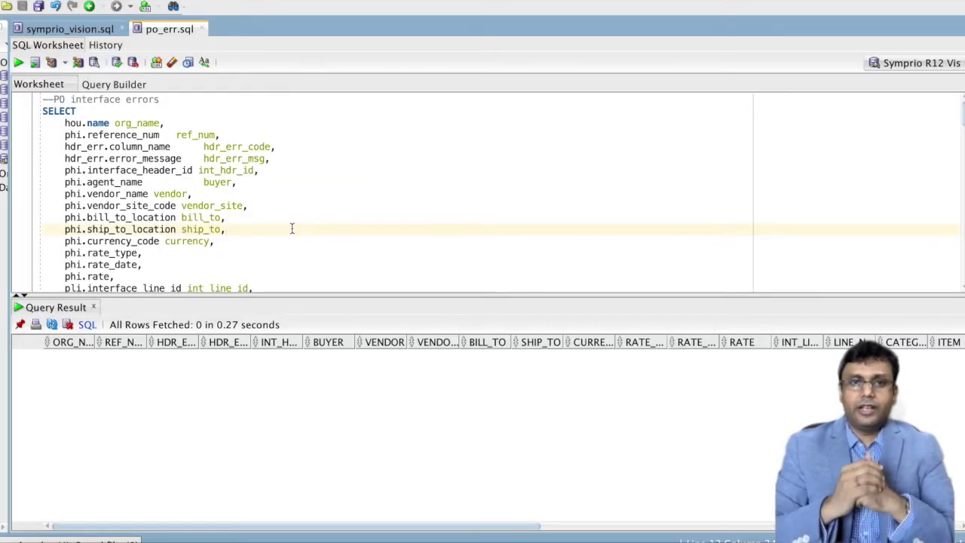
# Step: Run the PO interface errors query in po_err.sql and check the header error code and message for TEST26
pyautogui.hotkey('ctrl', 'Return')
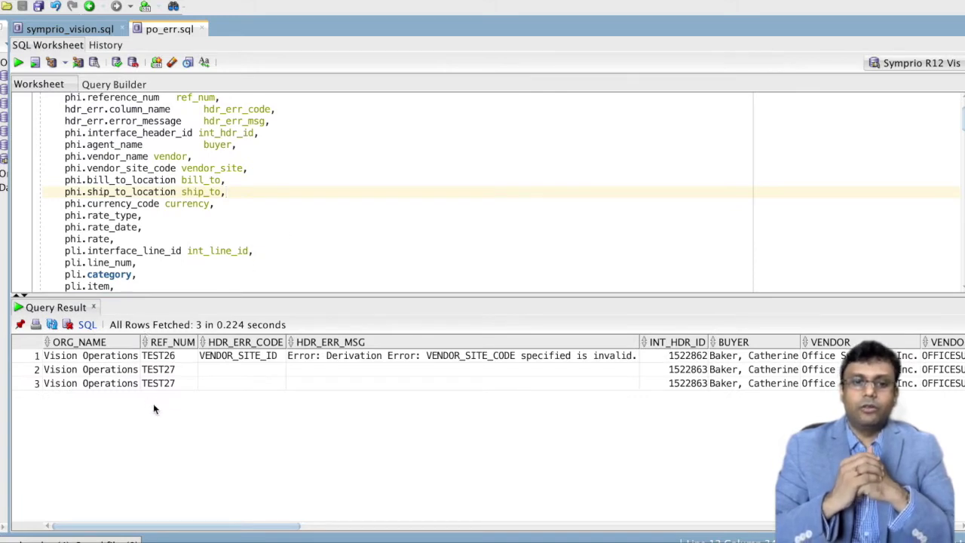
pyautogui.click(238, 358)
pyautogui.click(414, 359)
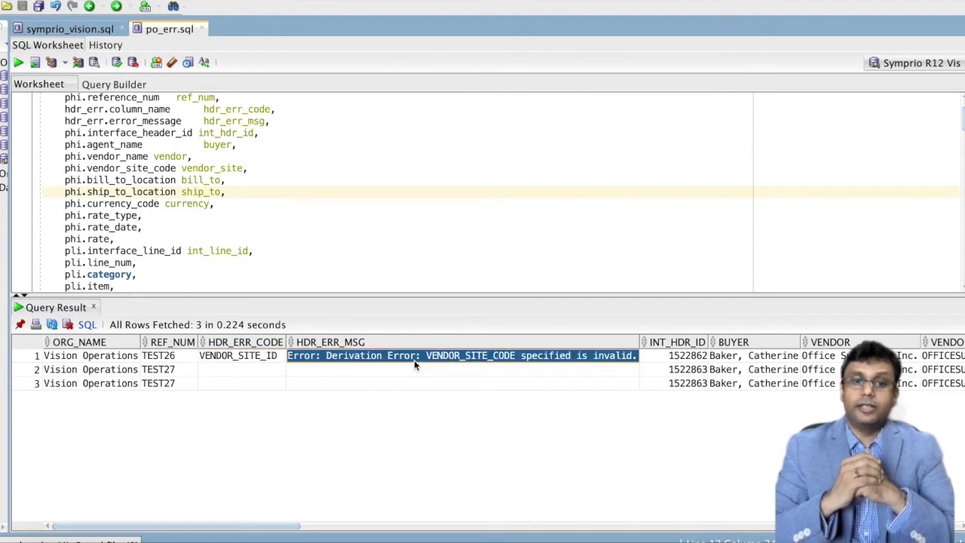
# Step: Examine the first TEST27 row of the query result column by column, from the vendor details through LINE_ERR_MSG
pyautogui.click(790, 369)
pyautogui.press('Right')
pyautogui.press('Right')
pyautogui.press('Right')
pyautogui.press('Right')
pyautogui.press('Right')
pyautogui.press('Right')
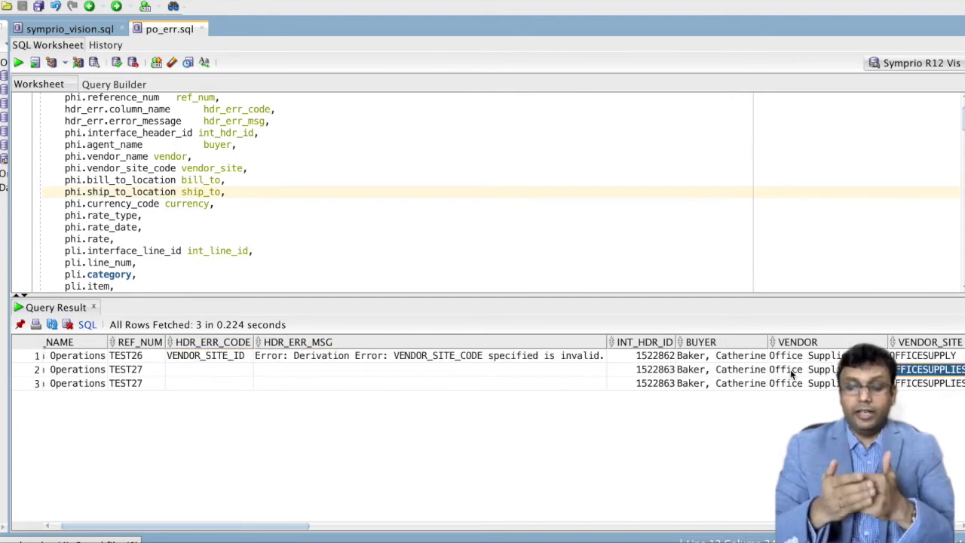
pyautogui.press('Right')
pyautogui.press('Right')
pyautogui.press('Right')
pyautogui.press('Right')
pyautogui.press('Right')
pyautogui.press('Right')
pyautogui.press('Right')
pyautogui.press('Right')
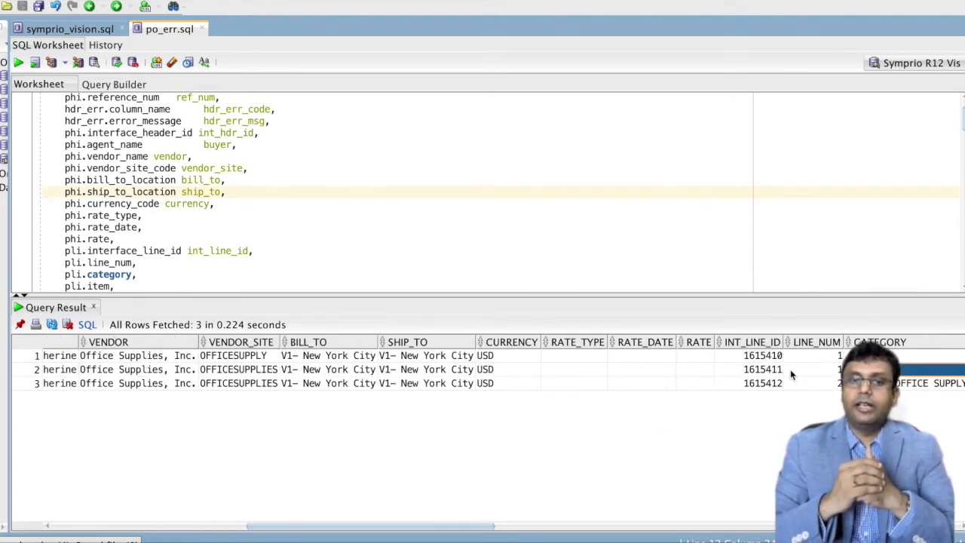
pyautogui.press('Right')
pyautogui.press('Right')
pyautogui.press('Right')
pyautogui.press('Right')
pyautogui.press('Right')
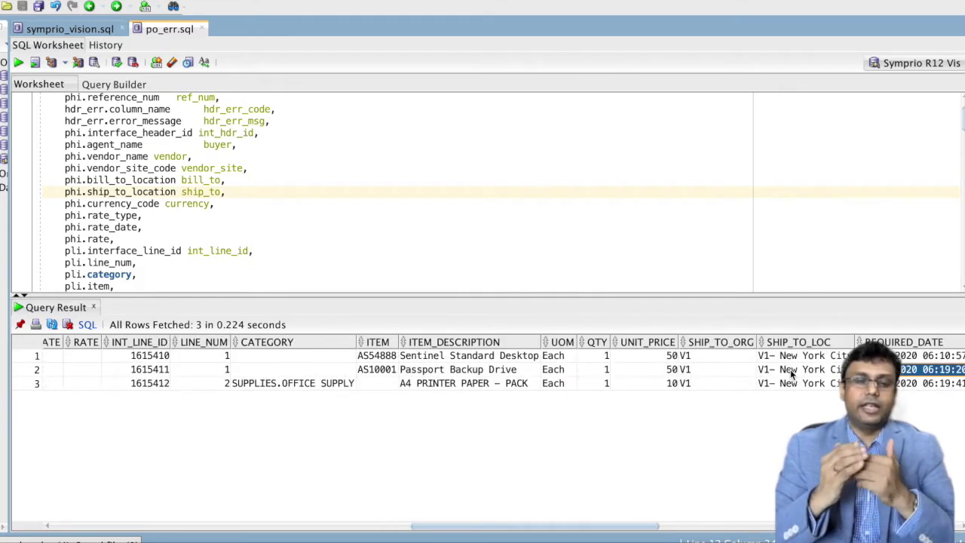
pyautogui.press('Right')
pyautogui.press('Right')
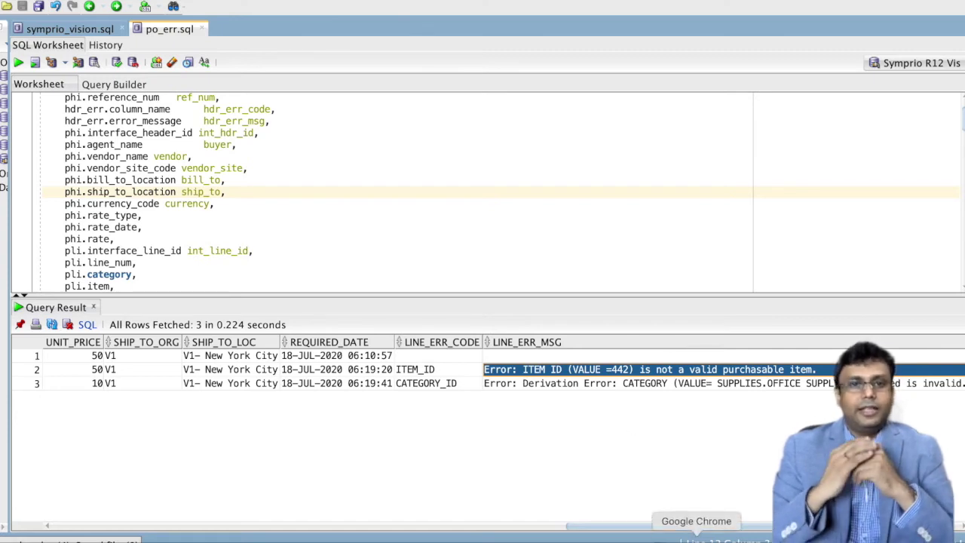
# Step: Switch to UiPath Orchestrator in Google Chrome, start the Oracle Support Automation - PO - Main process on the available robot, and open the jobs list
pyautogui.click(696, 537)
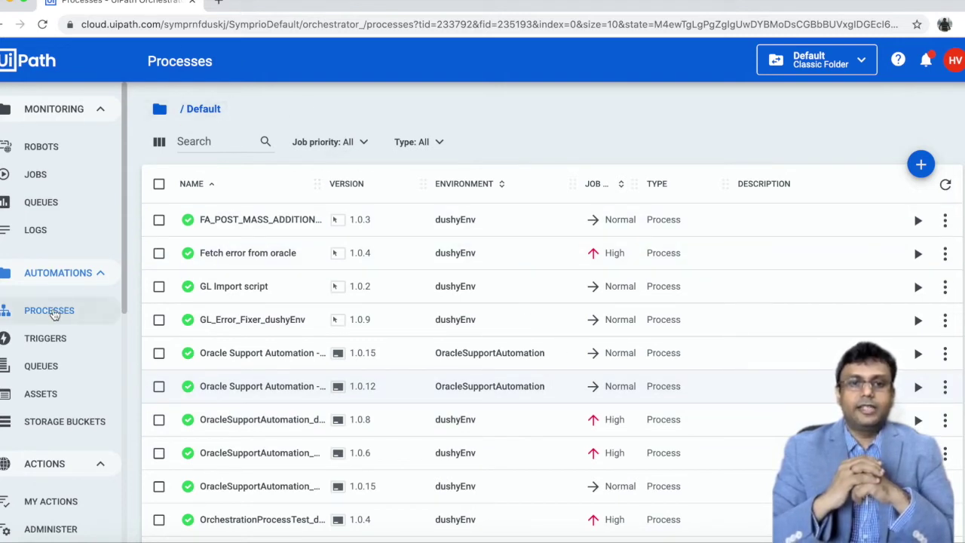
pyautogui.click(53, 312)
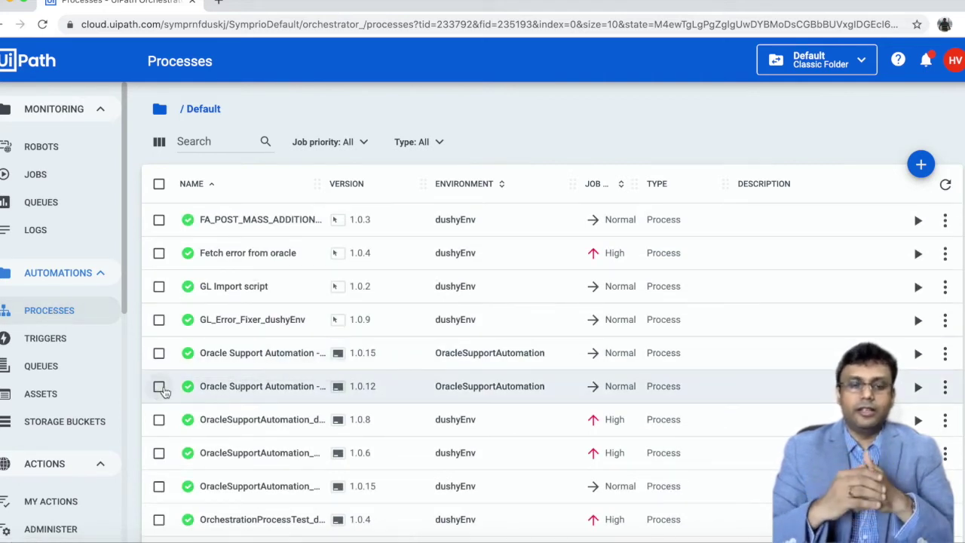
pyautogui.click(158, 386)
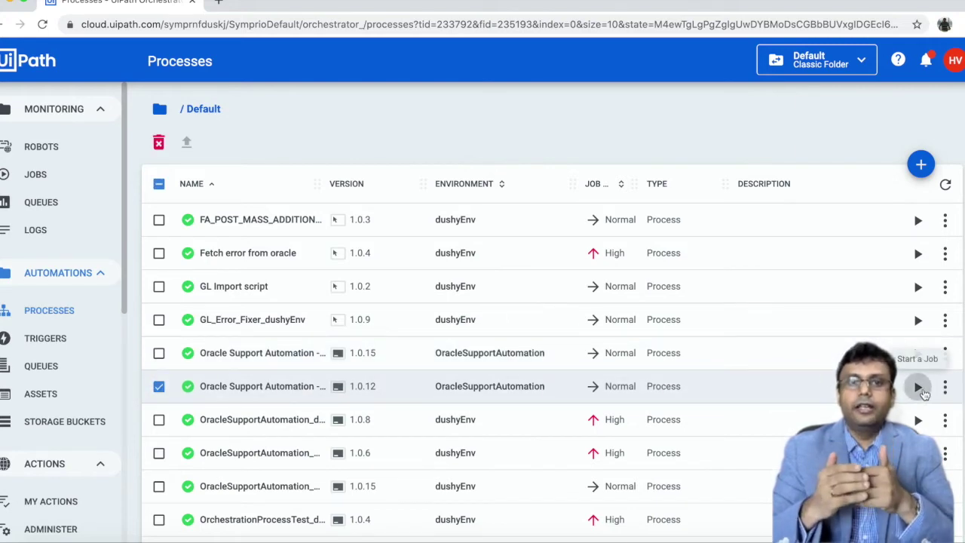
pyautogui.click(921, 390)
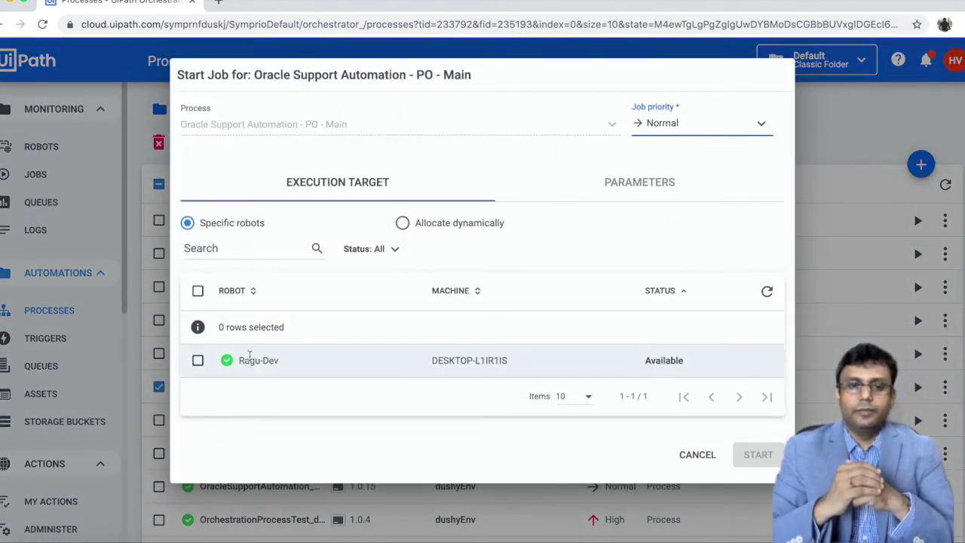
pyautogui.click(198, 360)
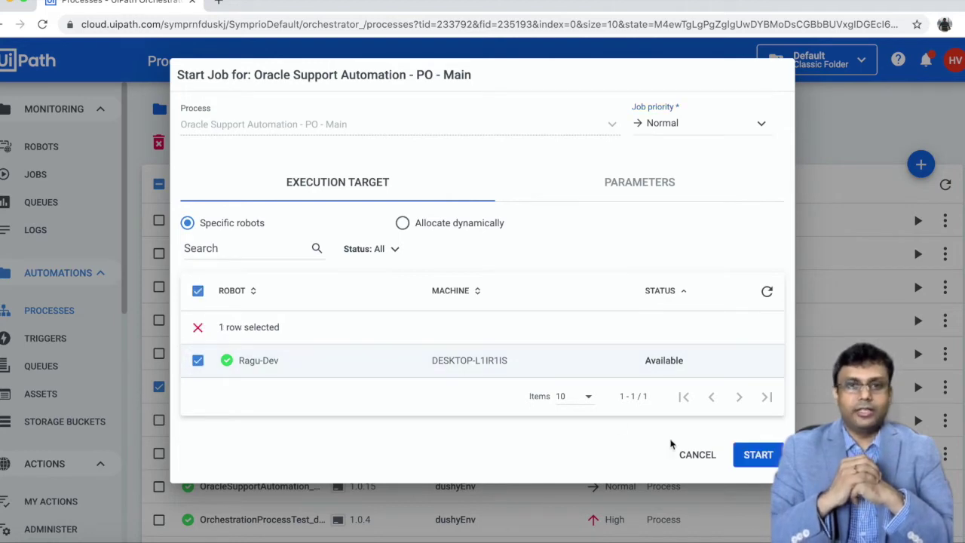
pyautogui.click(758, 455)
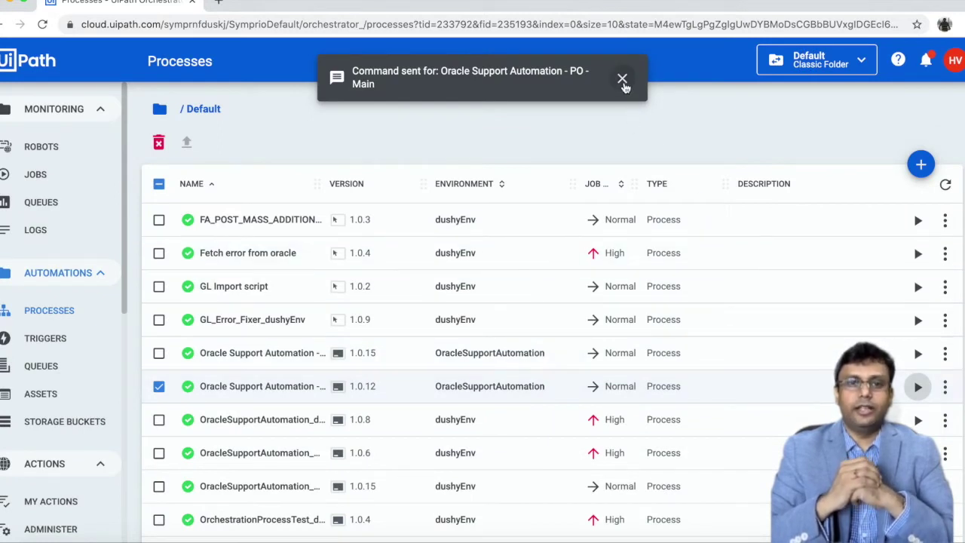
pyautogui.click(623, 80)
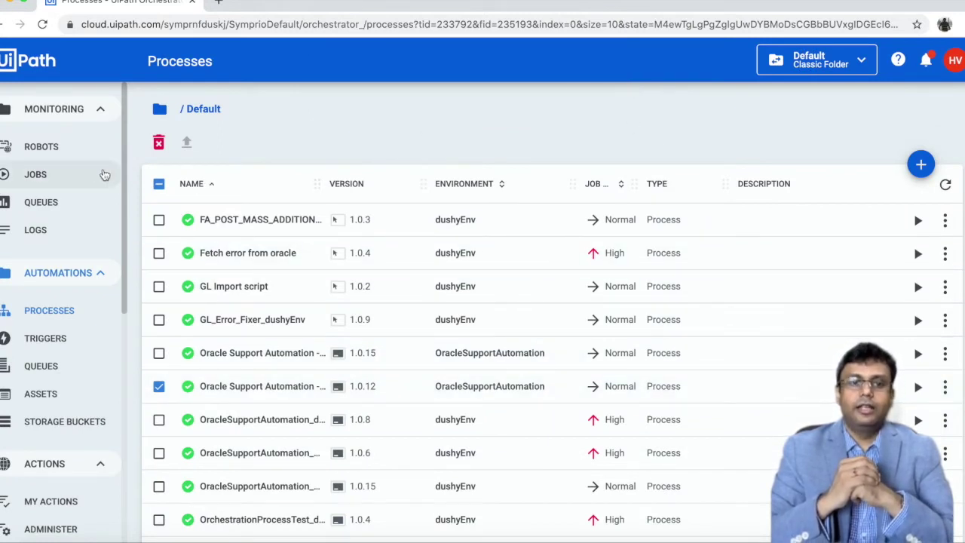
pyautogui.click(36, 175)
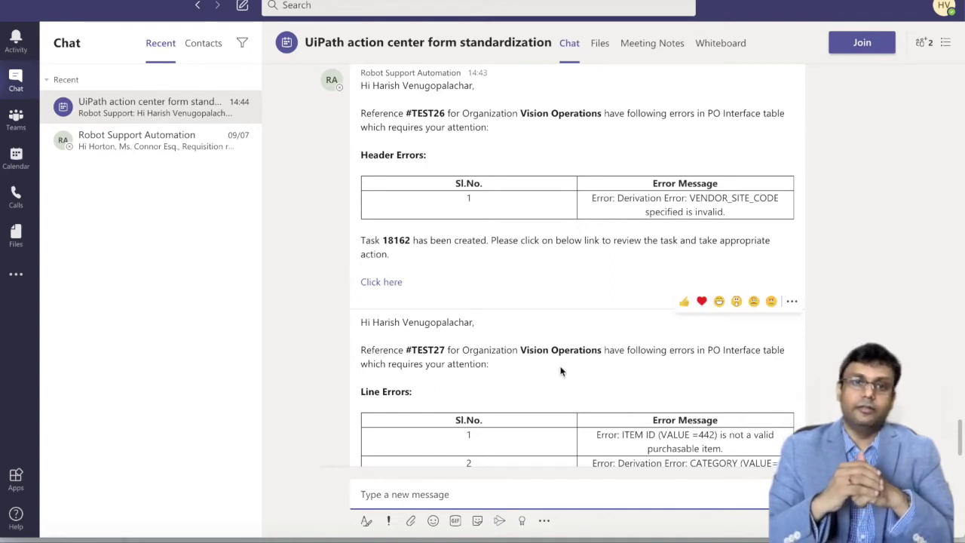
# Step: Read the TEST26 and TEST27 error notifications in the Teams chat and switch to Microsoft Outlook
pyautogui.scroll(-2, 600, 383)
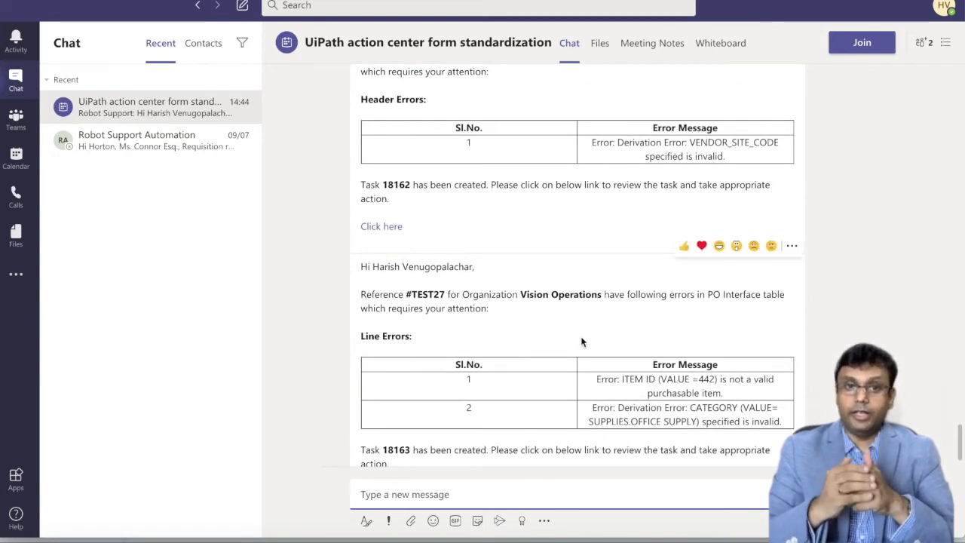
pyautogui.scroll(-2, 581, 340)
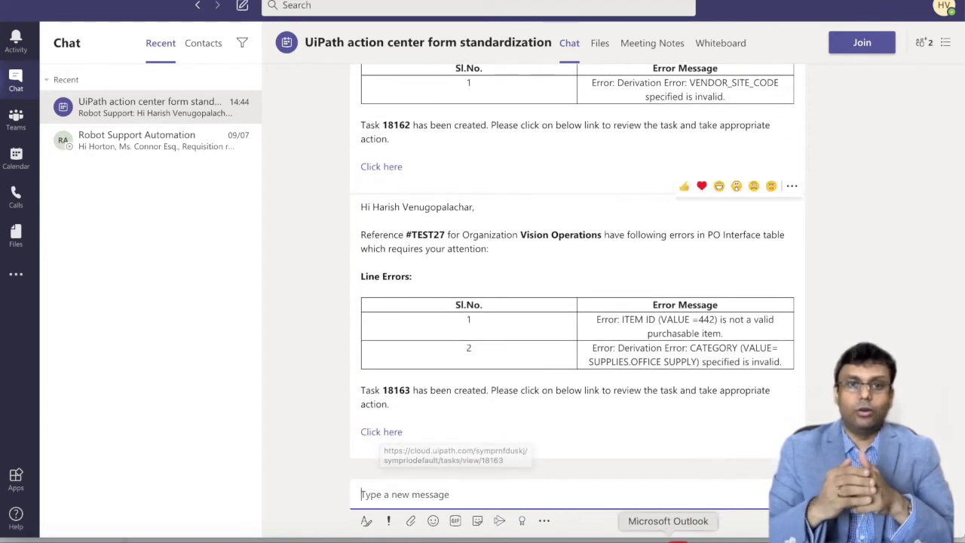
pyautogui.click(667, 537)
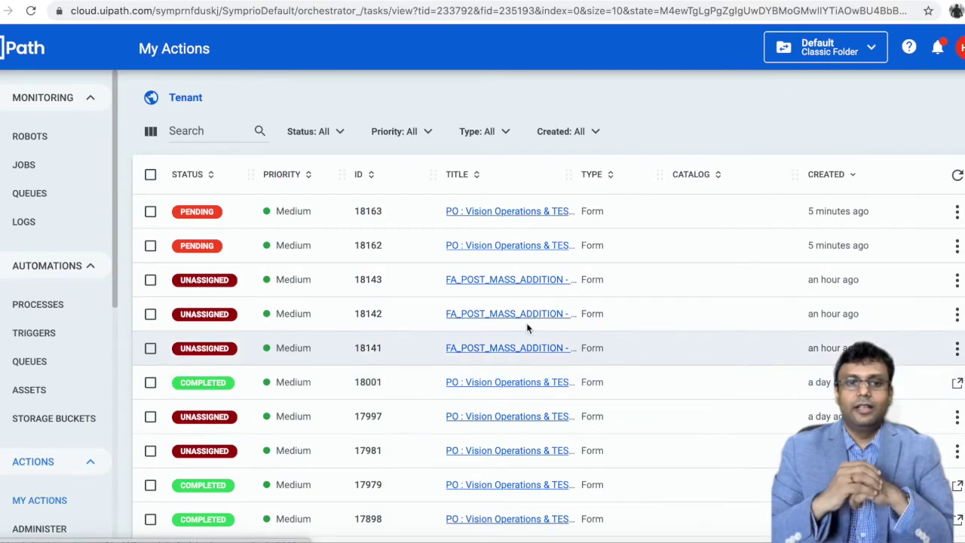
# Step: Open the pending TEST26 form action from My Actions in UiPath Orchestrator
pyautogui.click(509, 247)
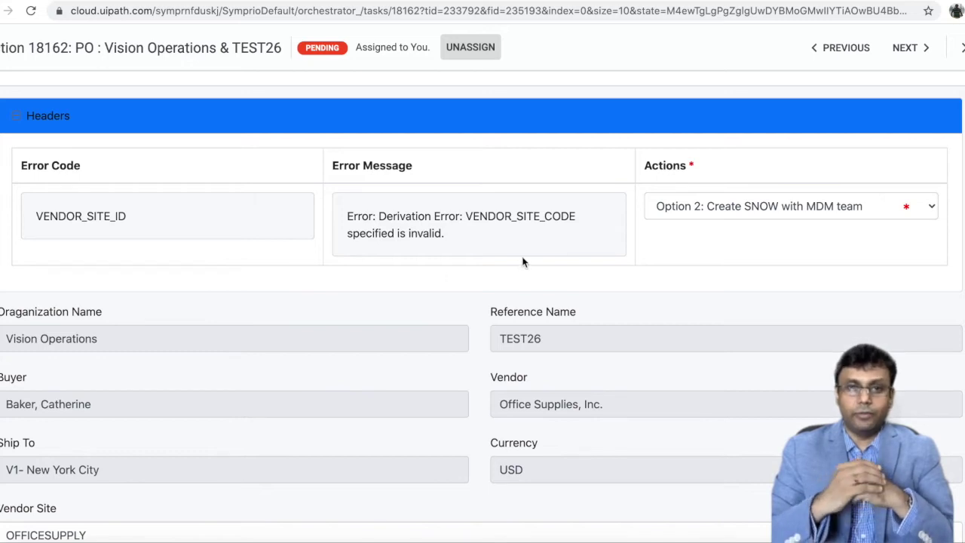
# Step: Set the VENDOR_SITE_ID error's action to Option 1: Update Vendor Site and change the vendor site to OFFICESUPPLIES in the TEST26 form
pyautogui.scroll(-4, 575, 301)
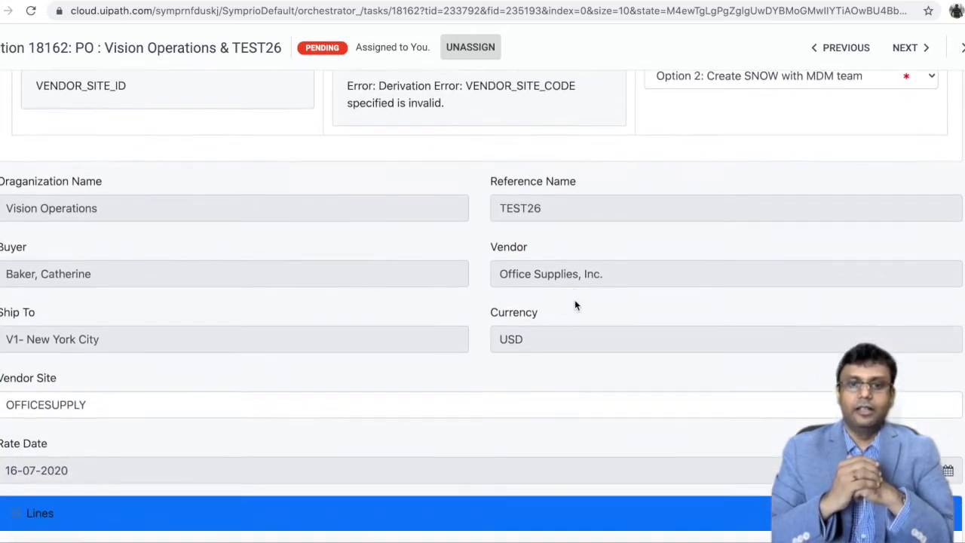
pyautogui.scroll(-2, 574, 304)
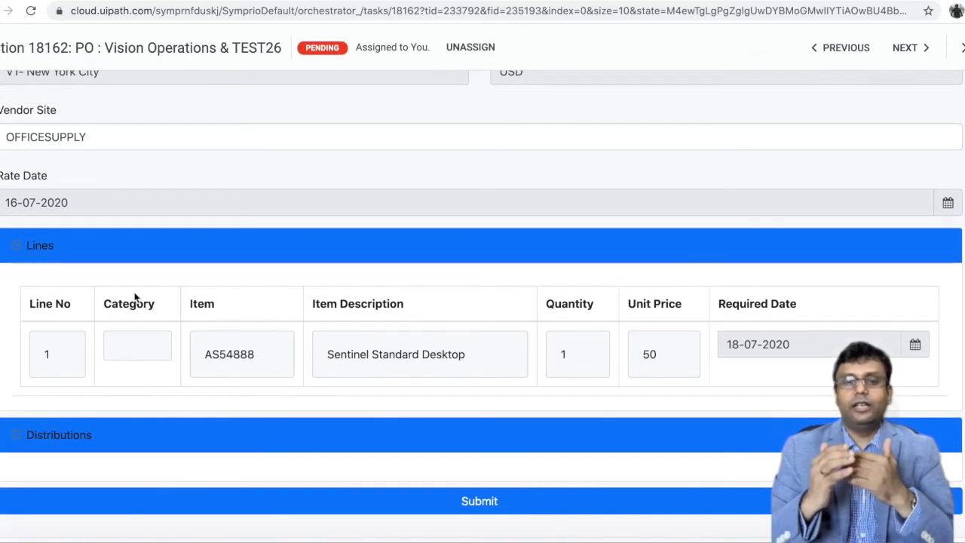
pyautogui.scroll(2, 167, 283)
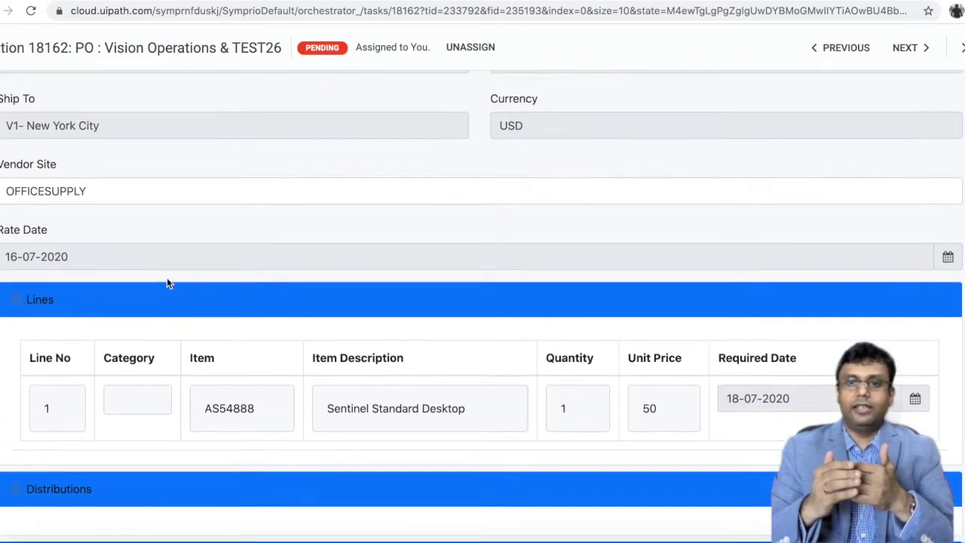
pyautogui.scroll(2, 168, 283)
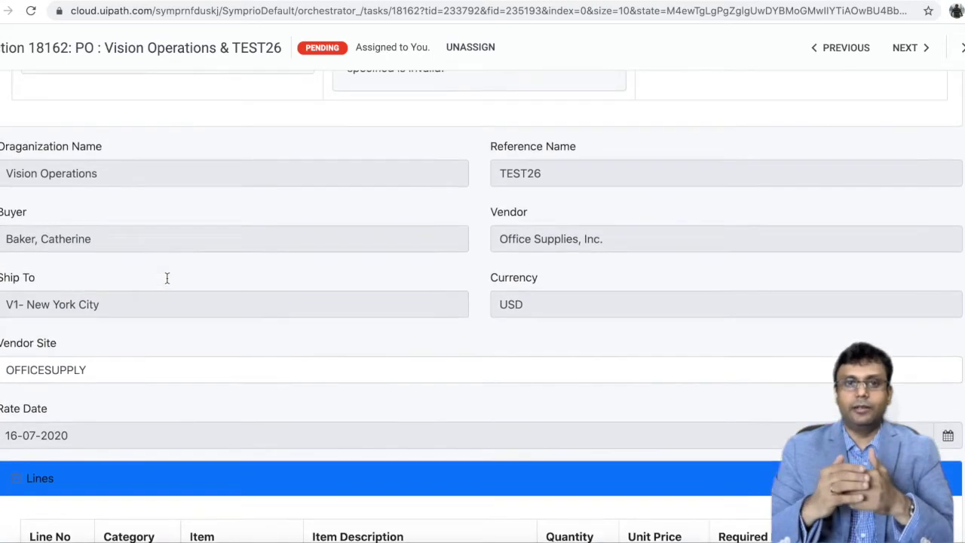
pyautogui.scroll(2, 173, 283)
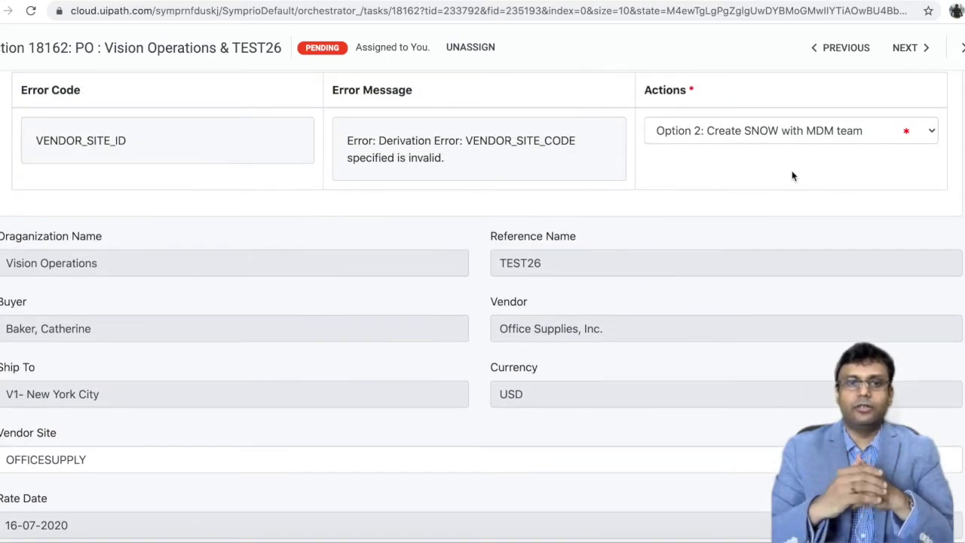
pyautogui.click(930, 134)
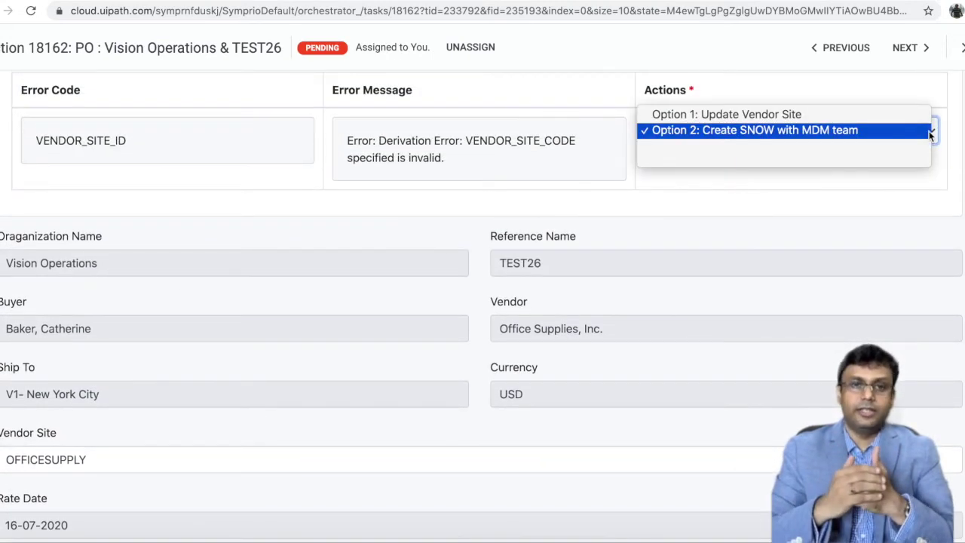
pyautogui.click(785, 116)
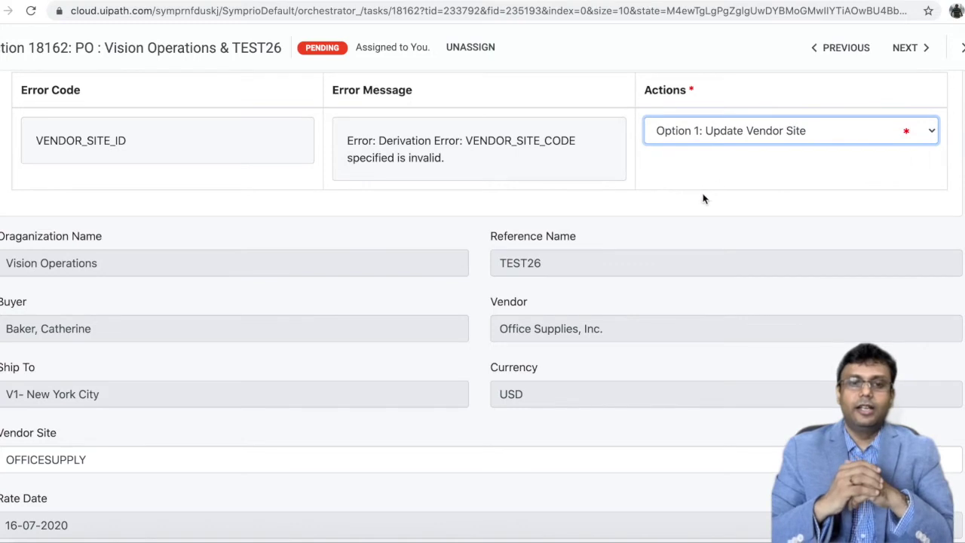
pyautogui.click(211, 453)
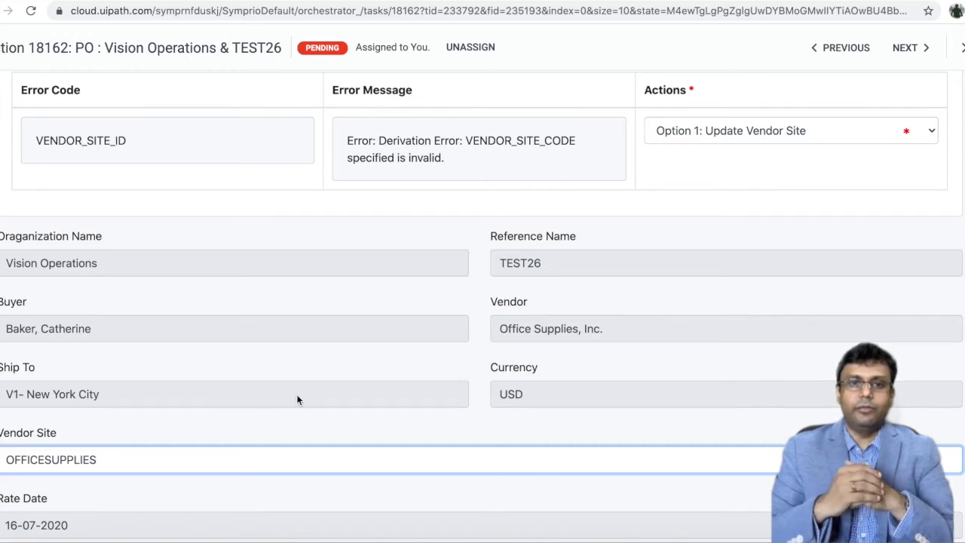
# Step: Submit the TEST26 form and mark its action as complete, continuing to the next action
pyautogui.scroll(-5, 297, 400)
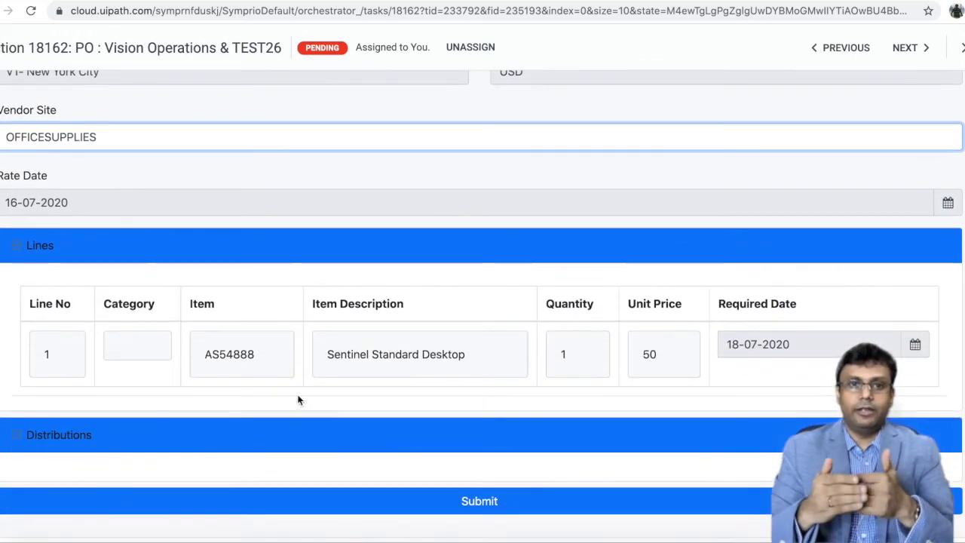
pyautogui.click(471, 509)
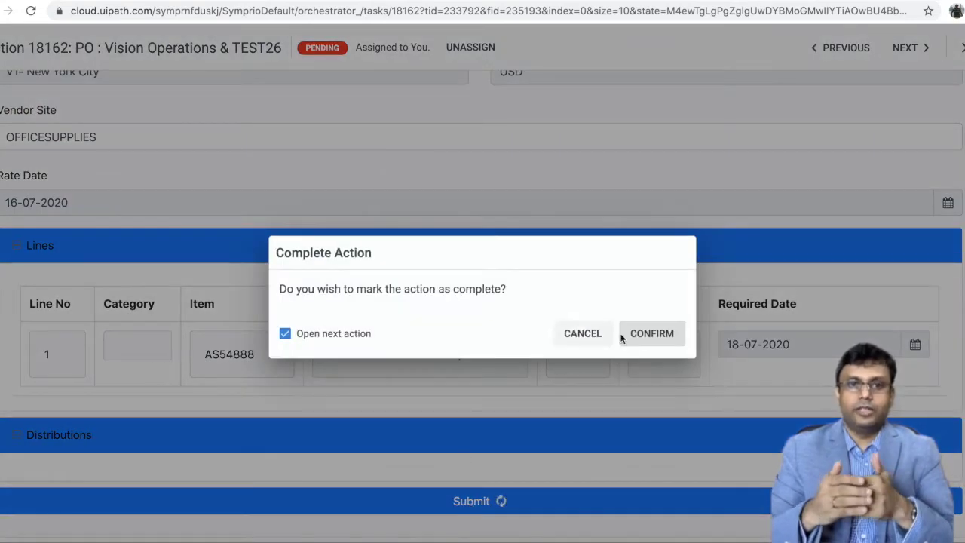
pyautogui.click(653, 335)
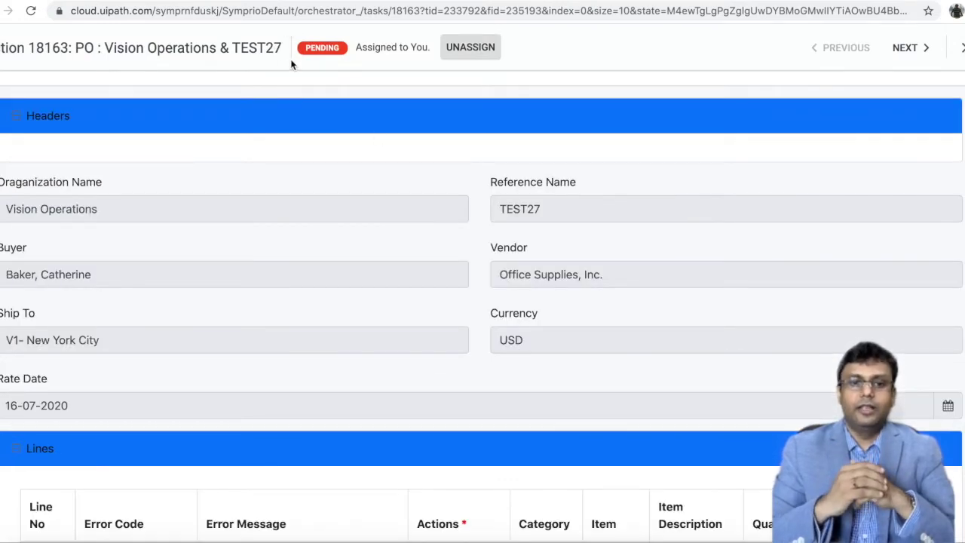
# Step: Set the TEST27 line 1 action to Option 1: Update Item and change its item to AS54888
pyautogui.scroll(-1, 172, 329)
pyautogui.scroll(-4, 172, 329)
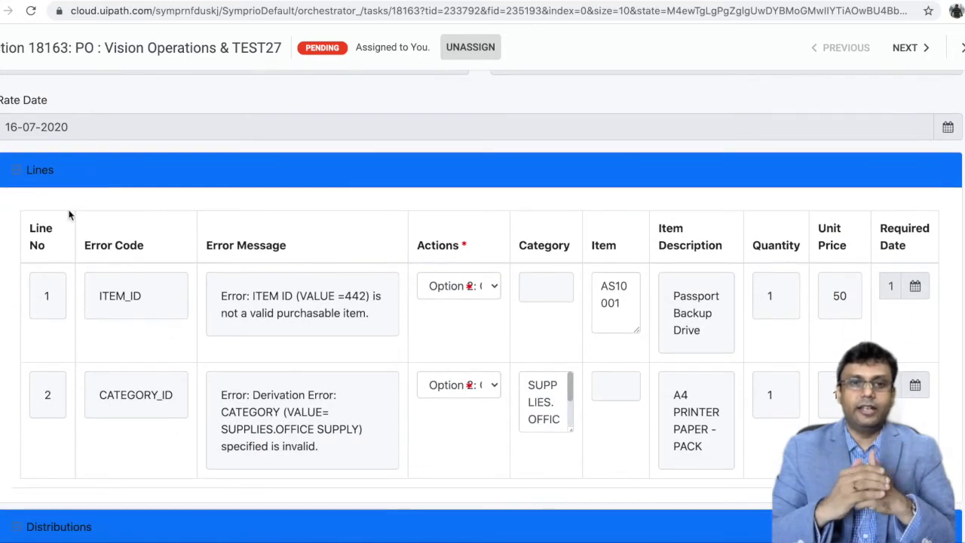
pyautogui.scroll(-1, 349, 259)
pyautogui.scroll(-1, 349, 255)
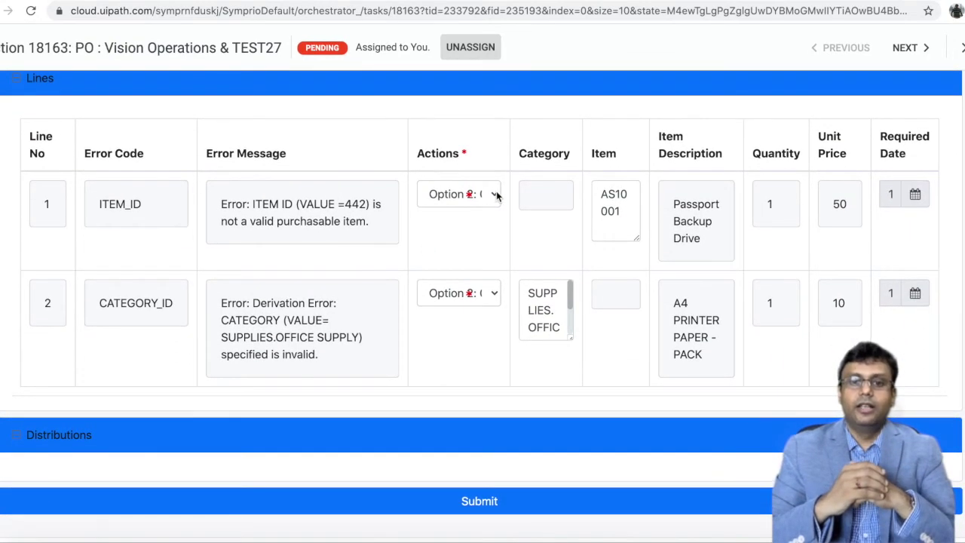
pyautogui.click(496, 196)
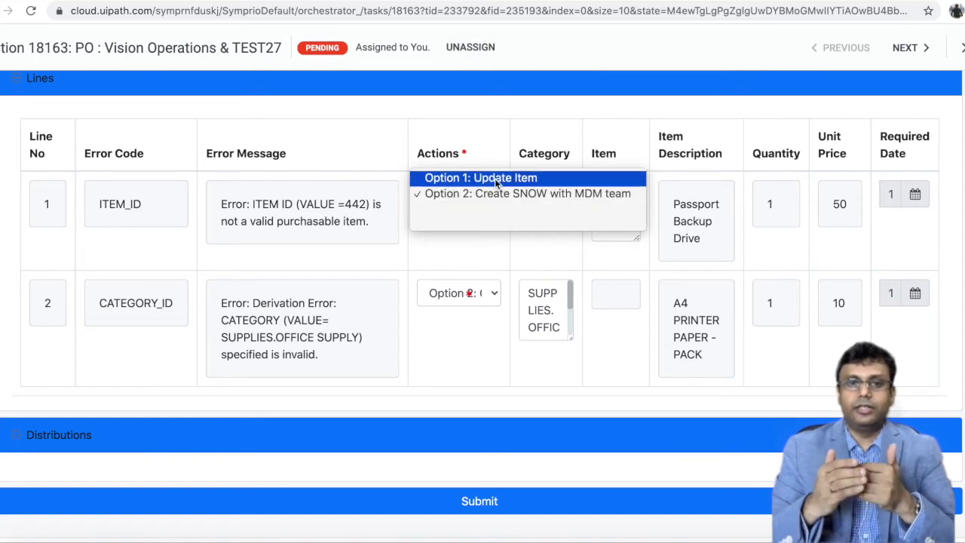
pyautogui.click(494, 178)
pyautogui.moveTo(626, 214); pyautogui.dragTo(614, 195)
pyautogui.write('54888')
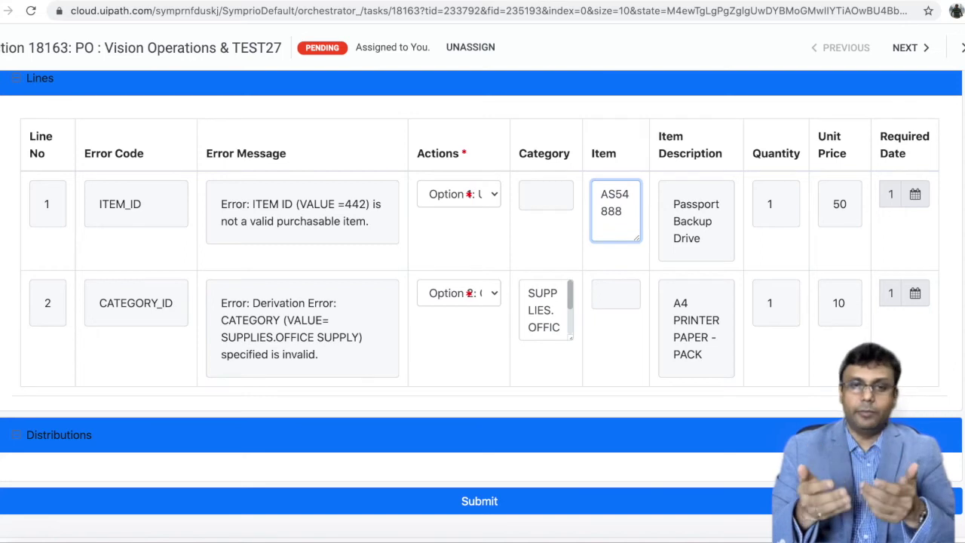
# Step: Set the TEST27 line 2 action to Option 1: Update Category and change its category to SUPPLIES.OFFICE
pyautogui.click(495, 299)
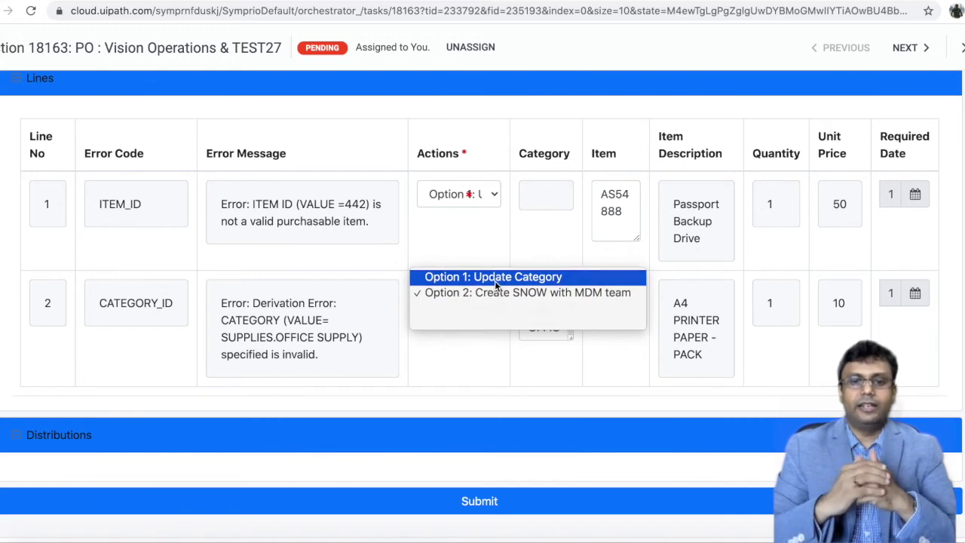
pyautogui.click(494, 281)
pyautogui.click(561, 330)
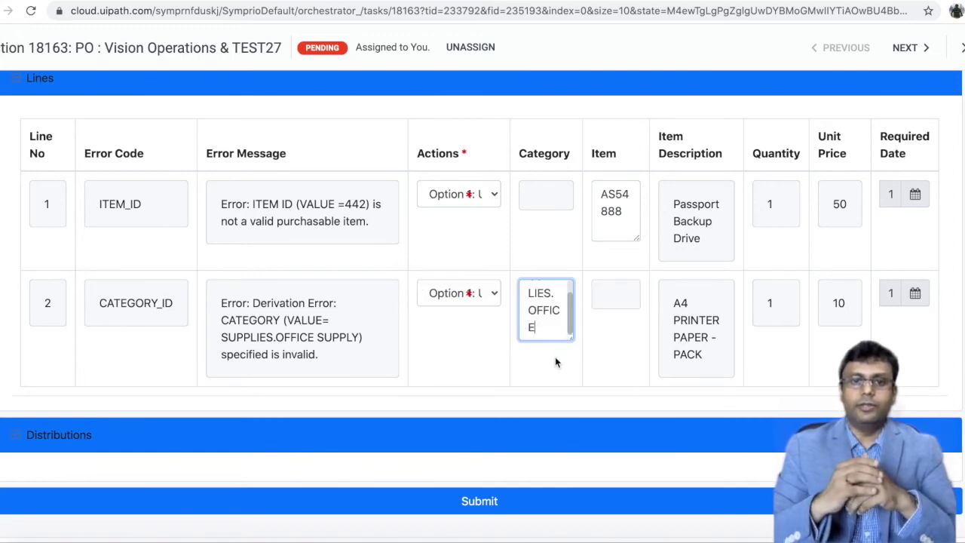
# Step: Submit the TEST27 form and mark its action as complete without opening the next action
pyautogui.click(473, 503)
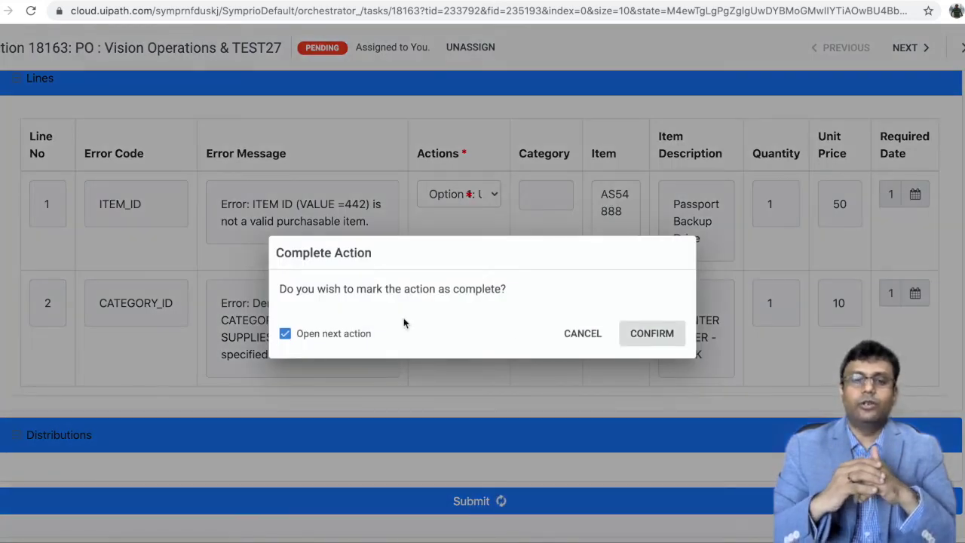
pyautogui.click(340, 334)
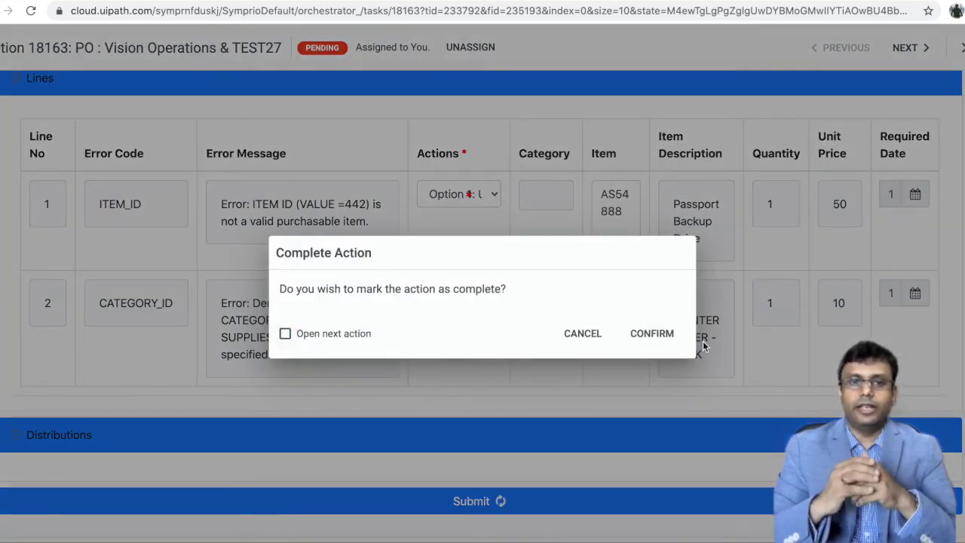
pyautogui.click(652, 334)
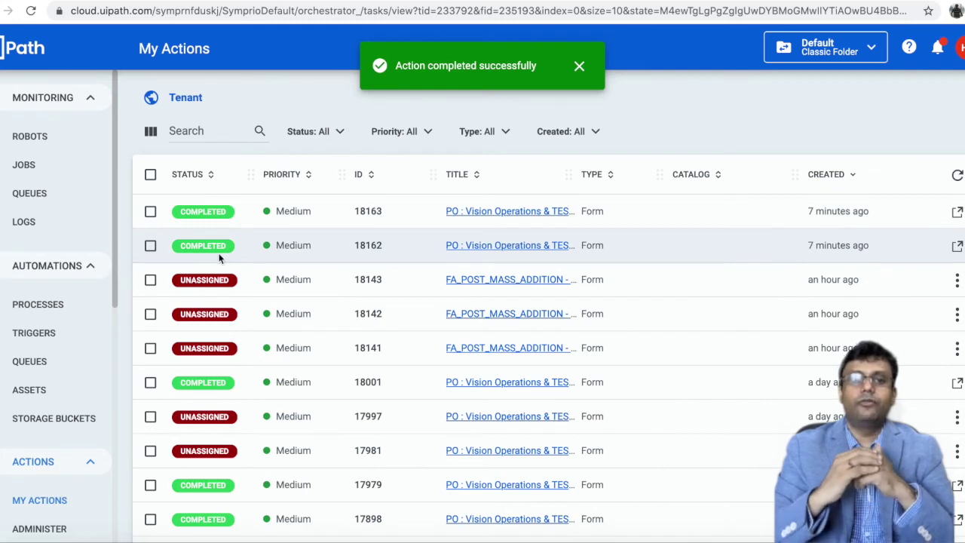
# Step: Open the Orchestrator jobs list, switch to Oracle SQL Developer, and rerun the PO interface error query in po_err.sql
pyautogui.click(24, 166)
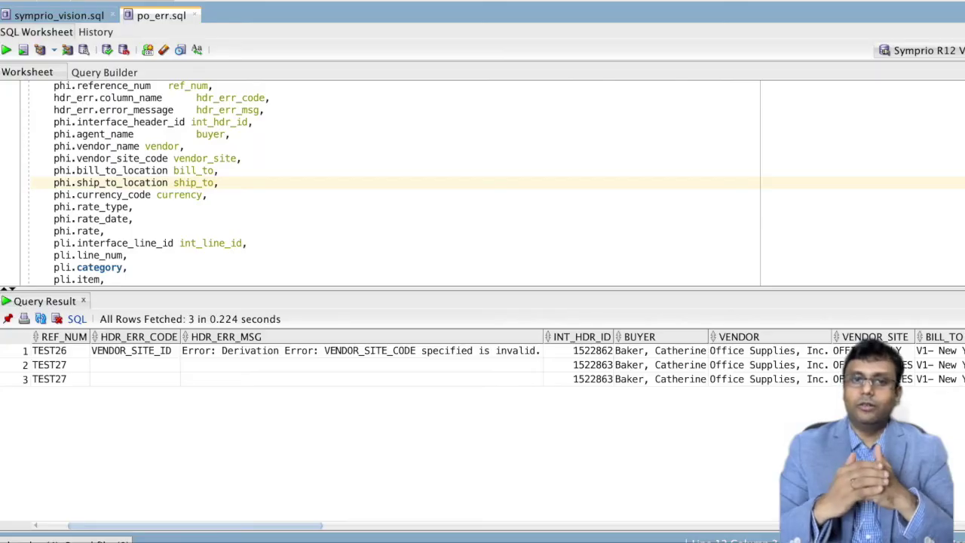
pyautogui.click(351, 162)
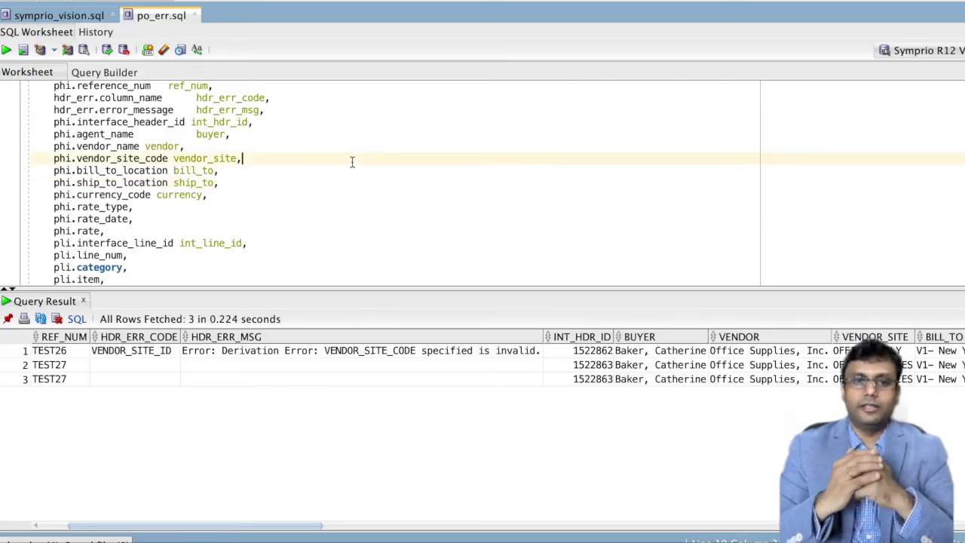
pyautogui.hotkey('ctrl', 'Return')
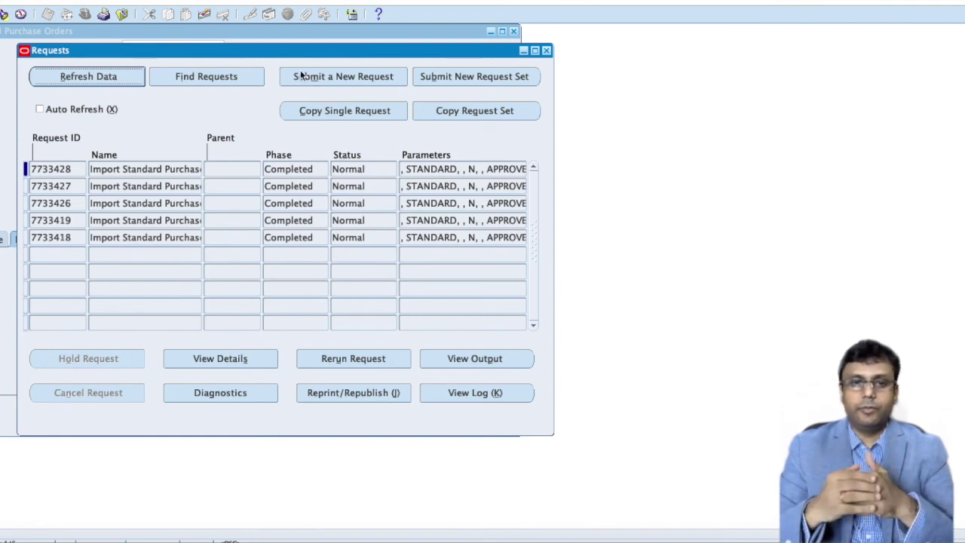
# Step: In Oracle Applications, find Vision Operations purchase orders dated from 16-JUL-2020 and open the second one in the list
pyautogui.click(178, 30)
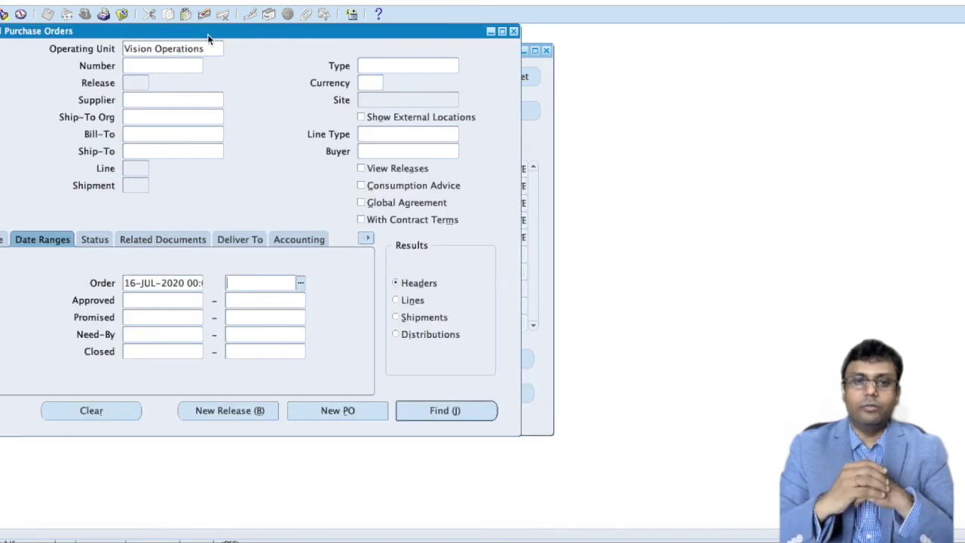
pyautogui.click(457, 410)
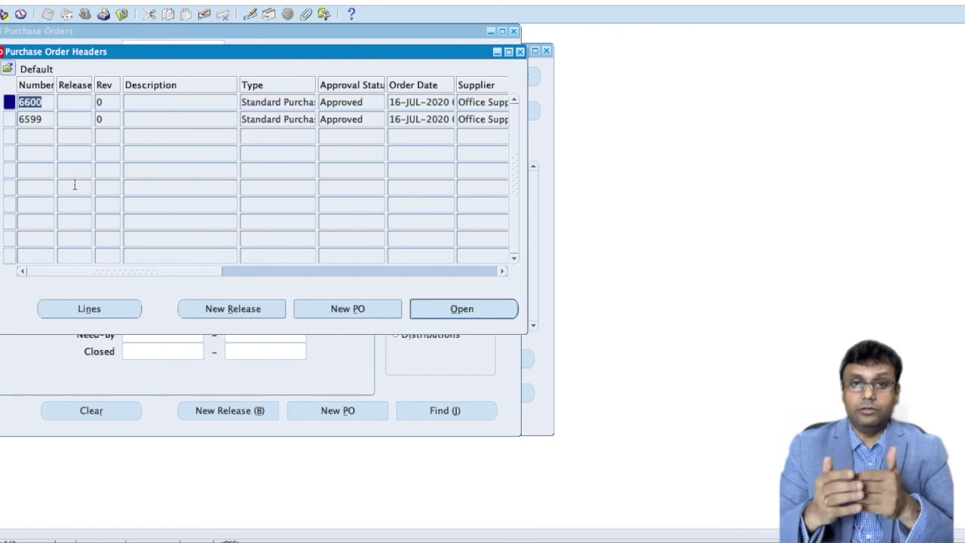
pyautogui.click(43, 119)
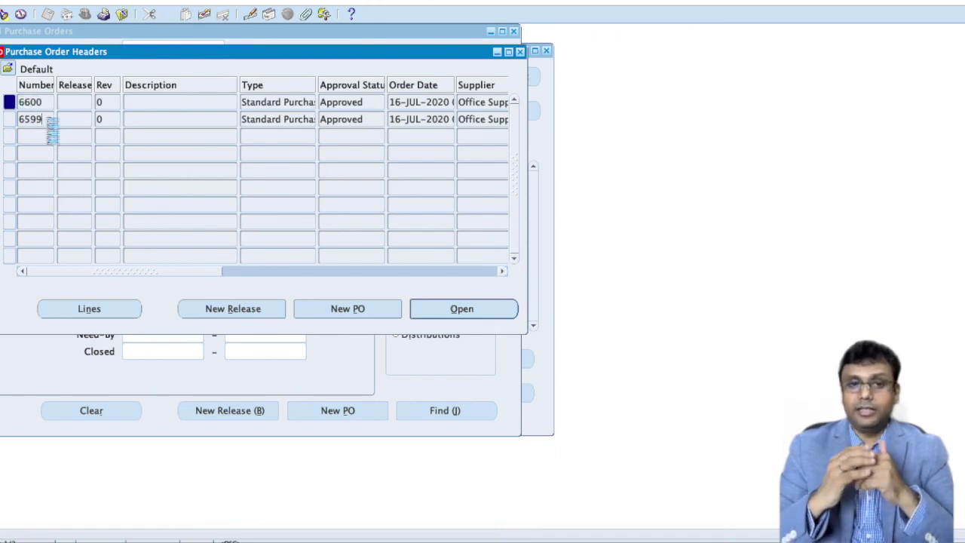
pyautogui.click(456, 311)
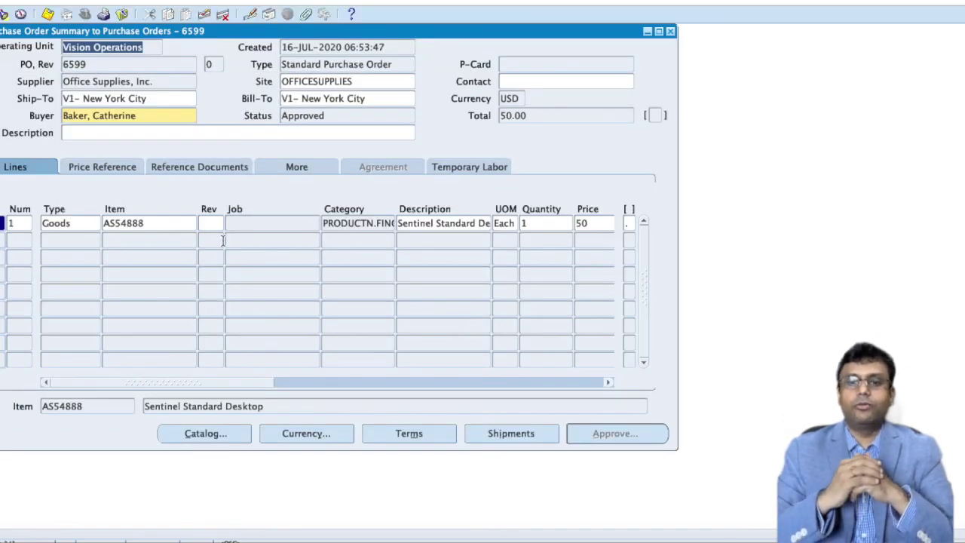
# Step: Close the displayed purchase order and open the first one in the Purchase Order Headers list
pyautogui.click(671, 32)
pyautogui.click(125, 104)
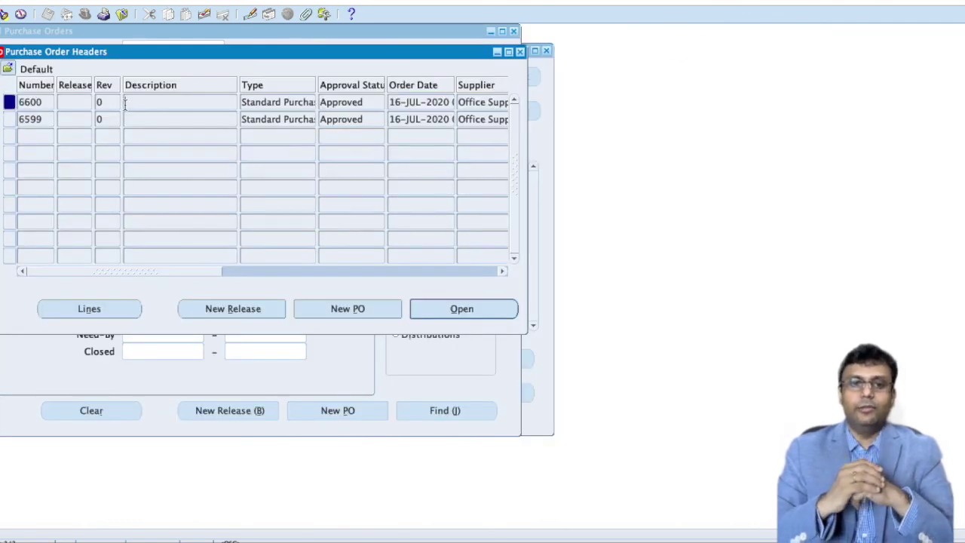
pyautogui.click(450, 310)
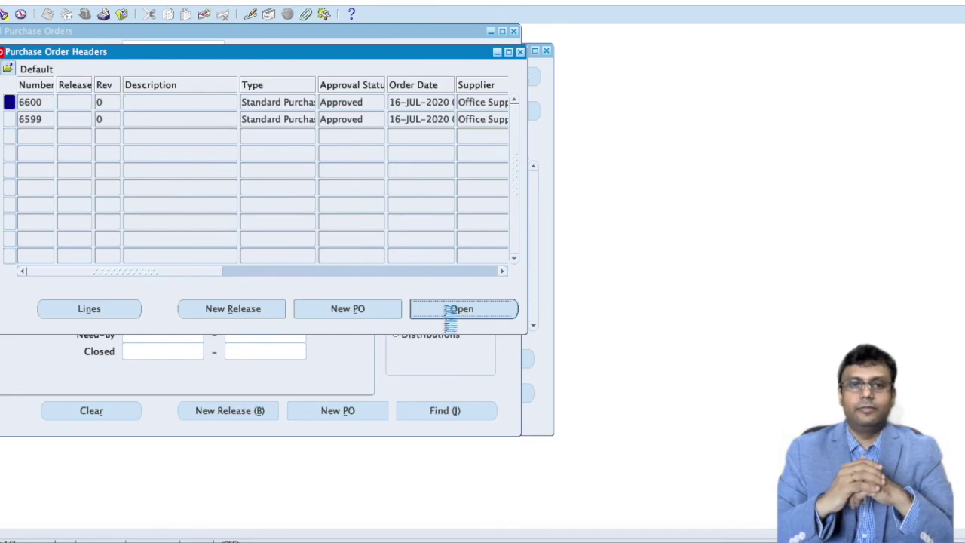